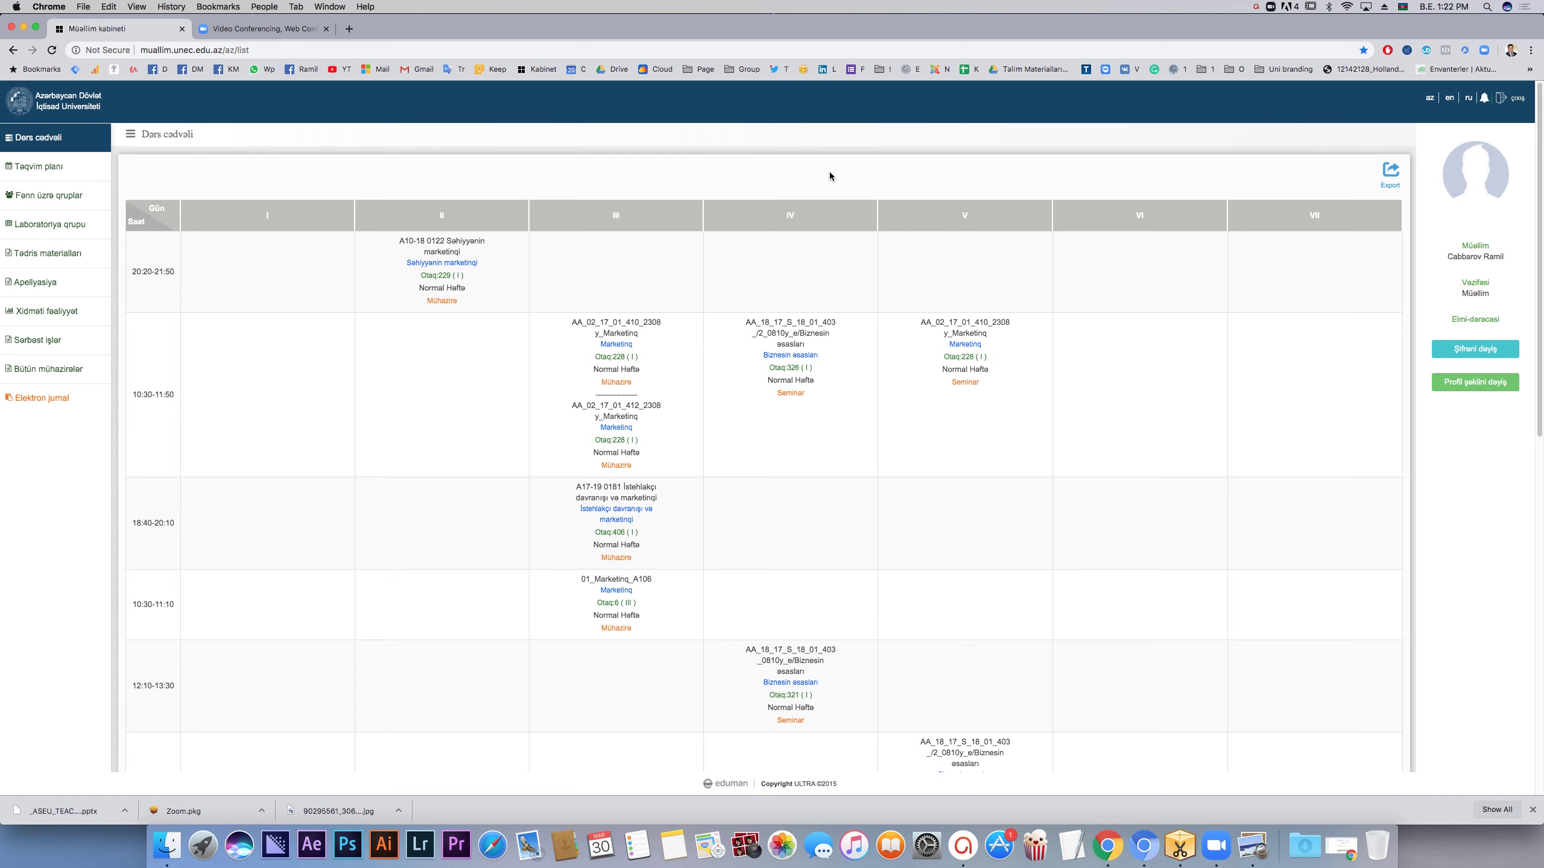
{"action": "left_click", "coordinate": [47, 141]}
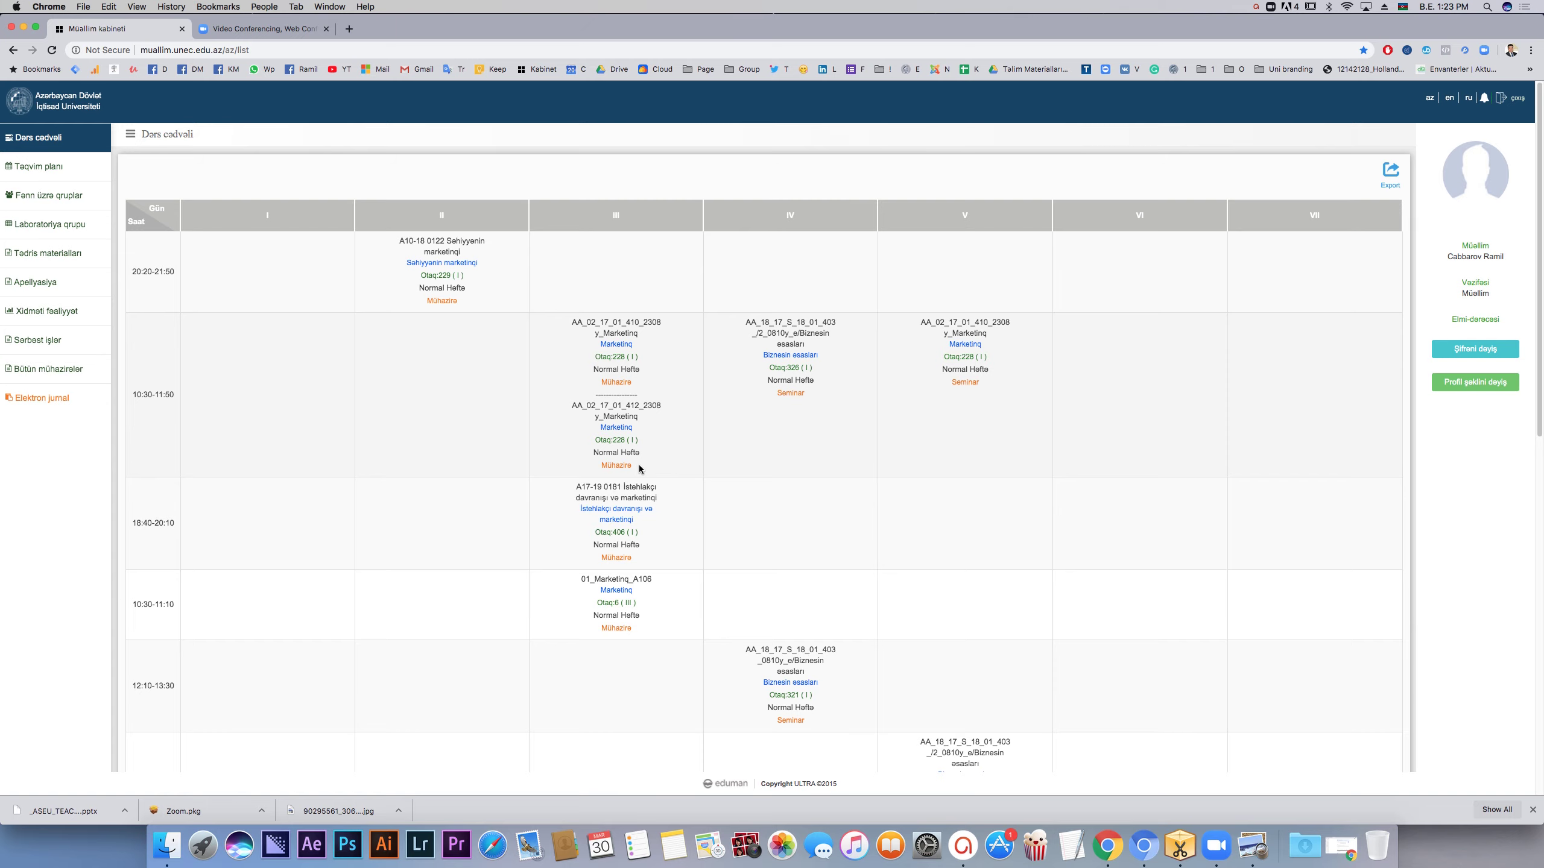
{"action": "scroll", "coordinate": [640, 467], "scroll_direction": "down", "scroll_amount": 1}
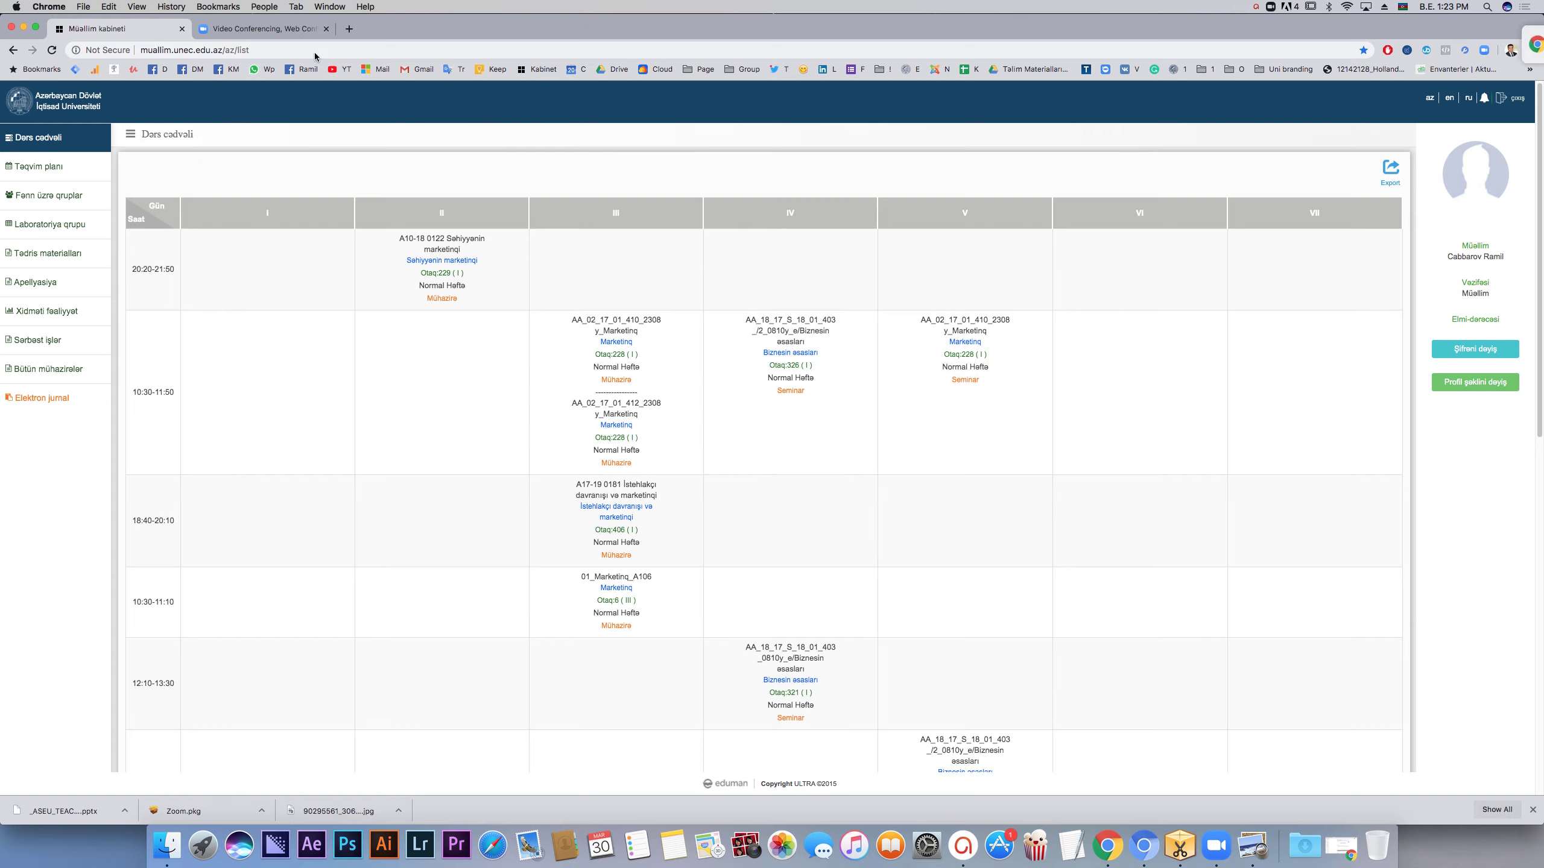
Step: Switch to the Zoom website and open its download center from the page footer
{"action": "left_click", "coordinate": [284, 34]}
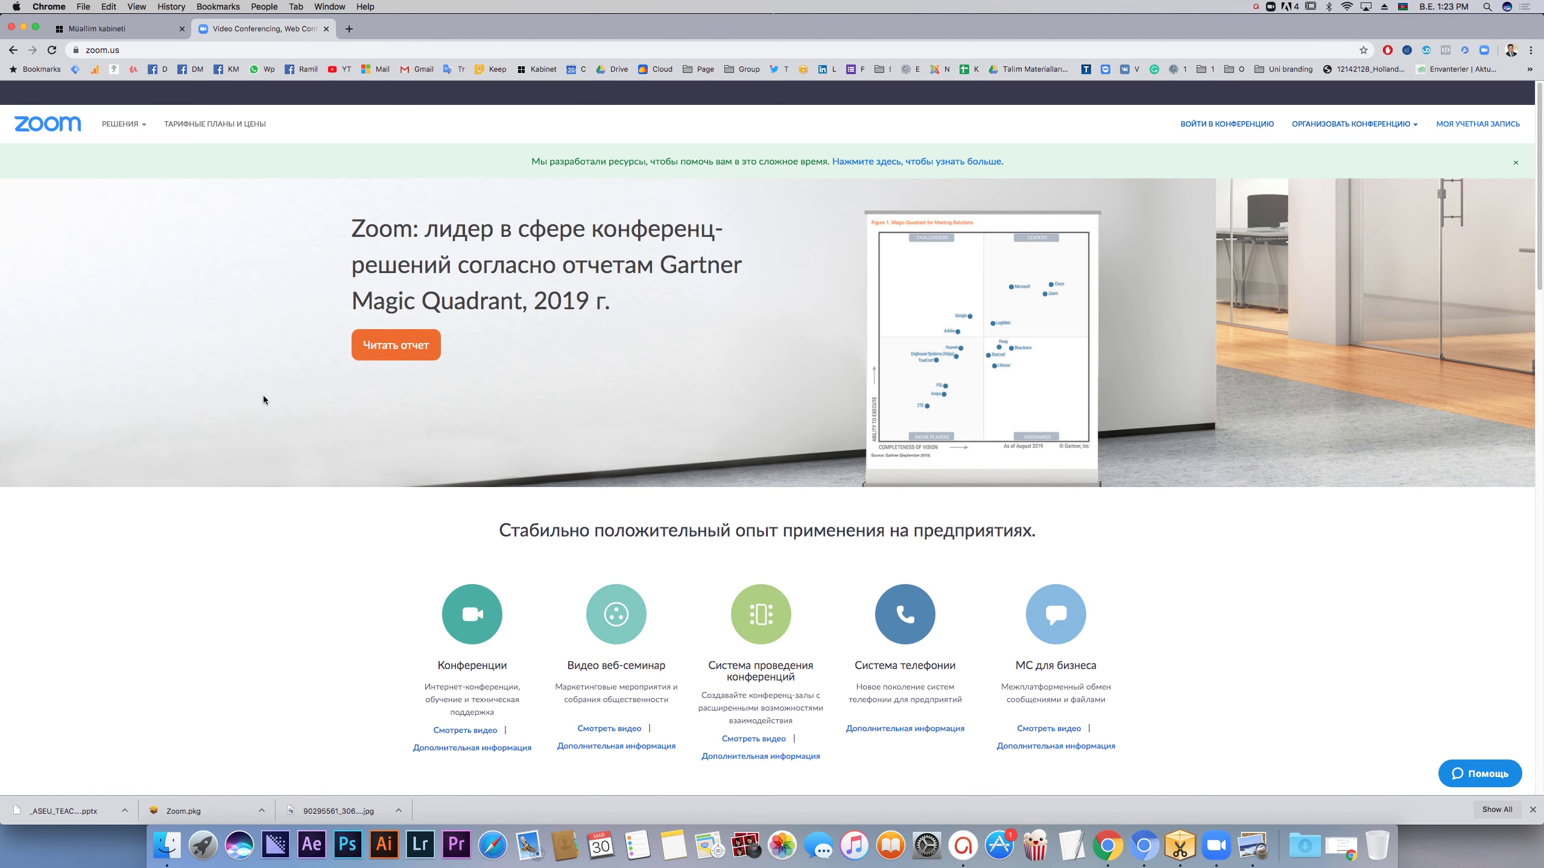
{"action": "scroll", "coordinate": [264, 400], "scroll_direction": "down", "scroll_amount": 1}
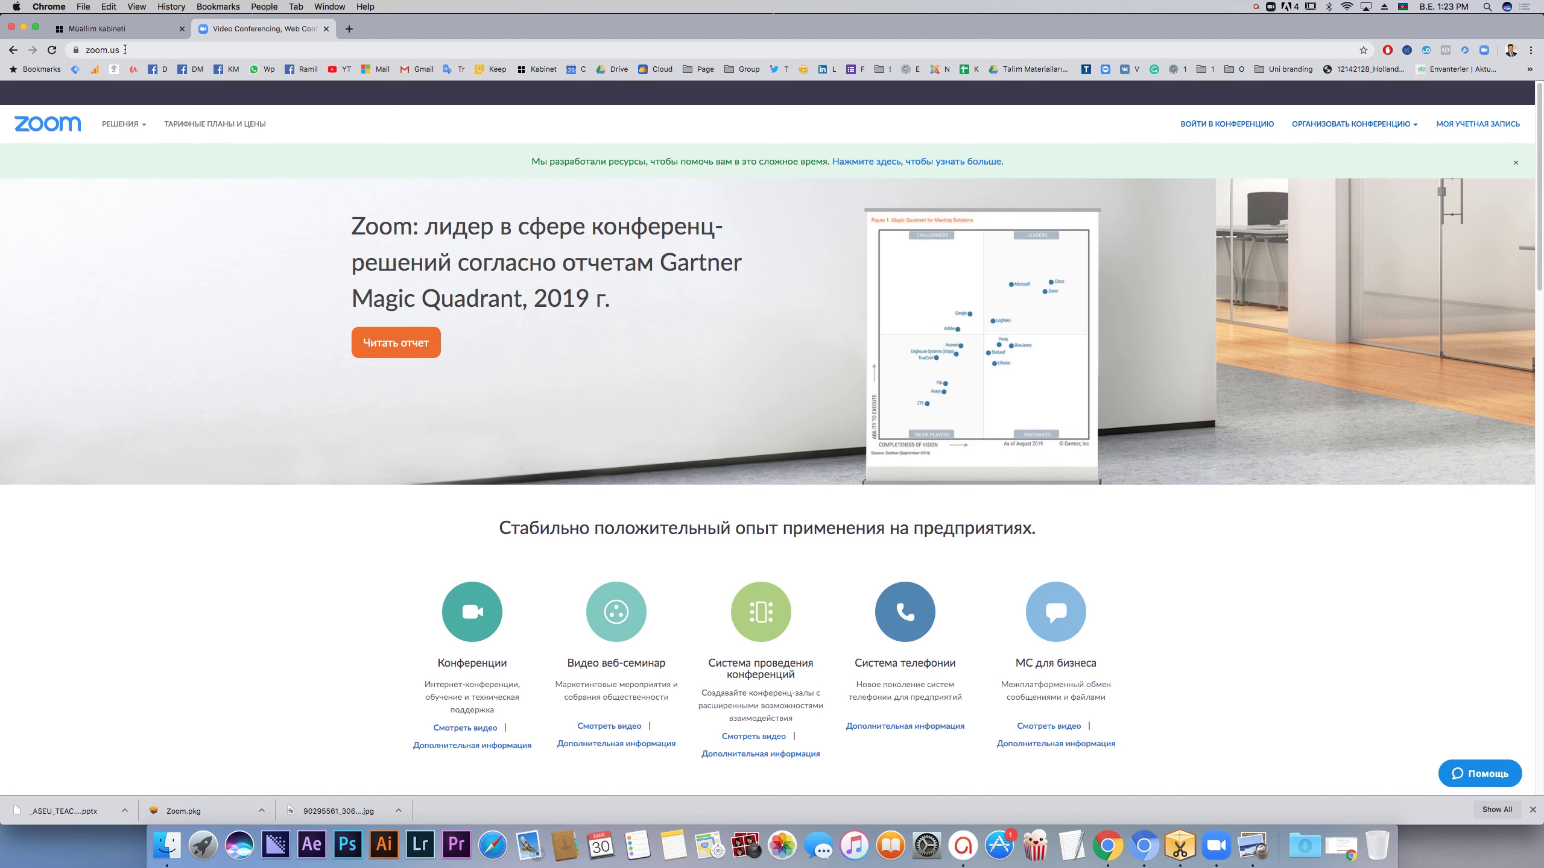
{"action": "scroll", "coordinate": [629, 349], "scroll_direction": "down", "scroll_amount": 4}
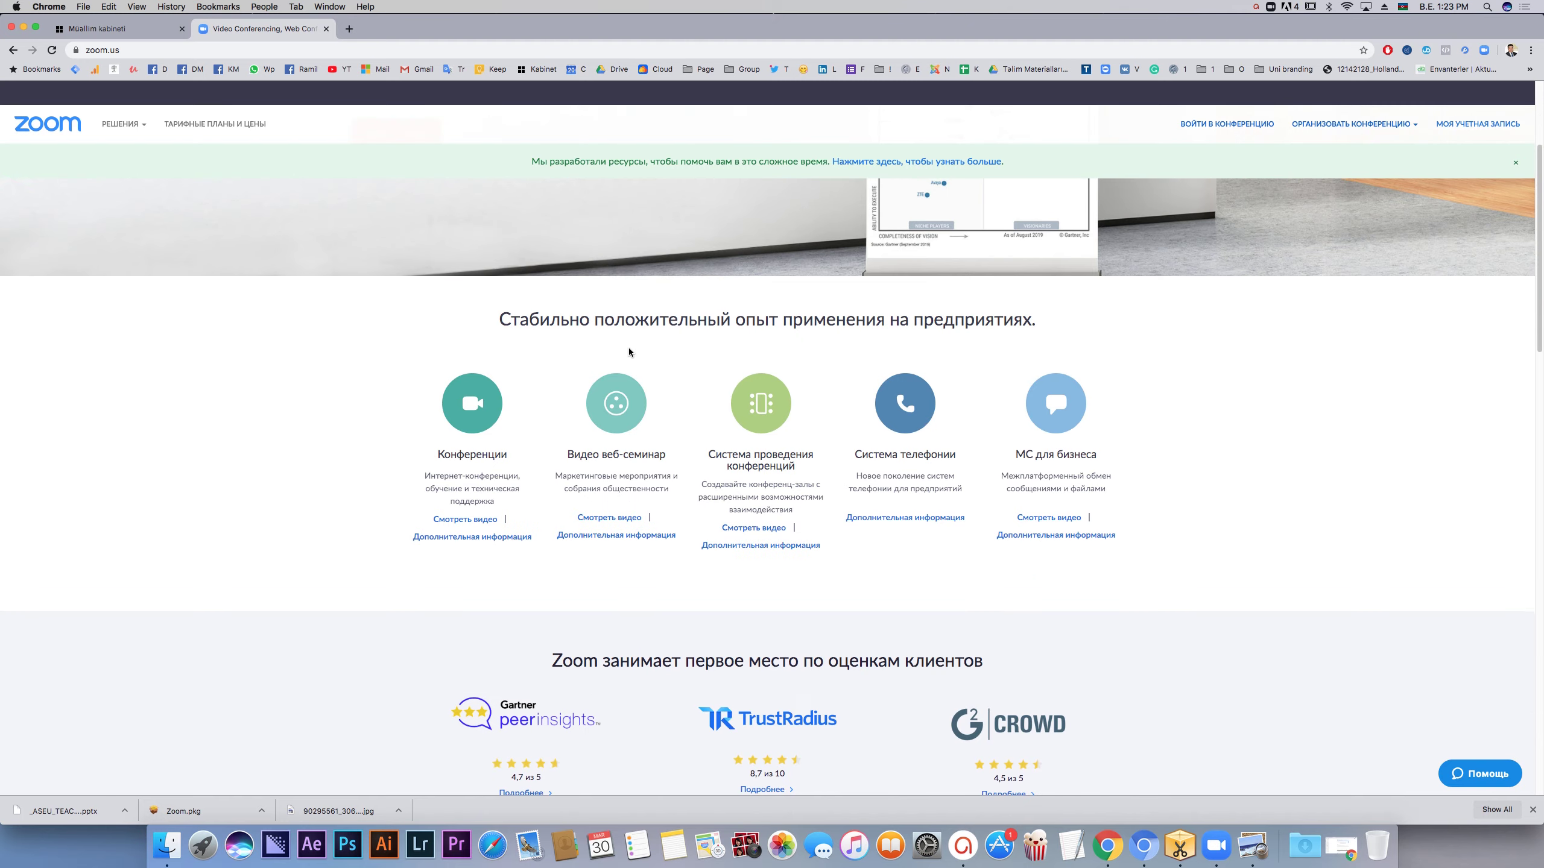
{"action": "scroll", "coordinate": [628, 352], "scroll_direction": "down", "scroll_amount": 15}
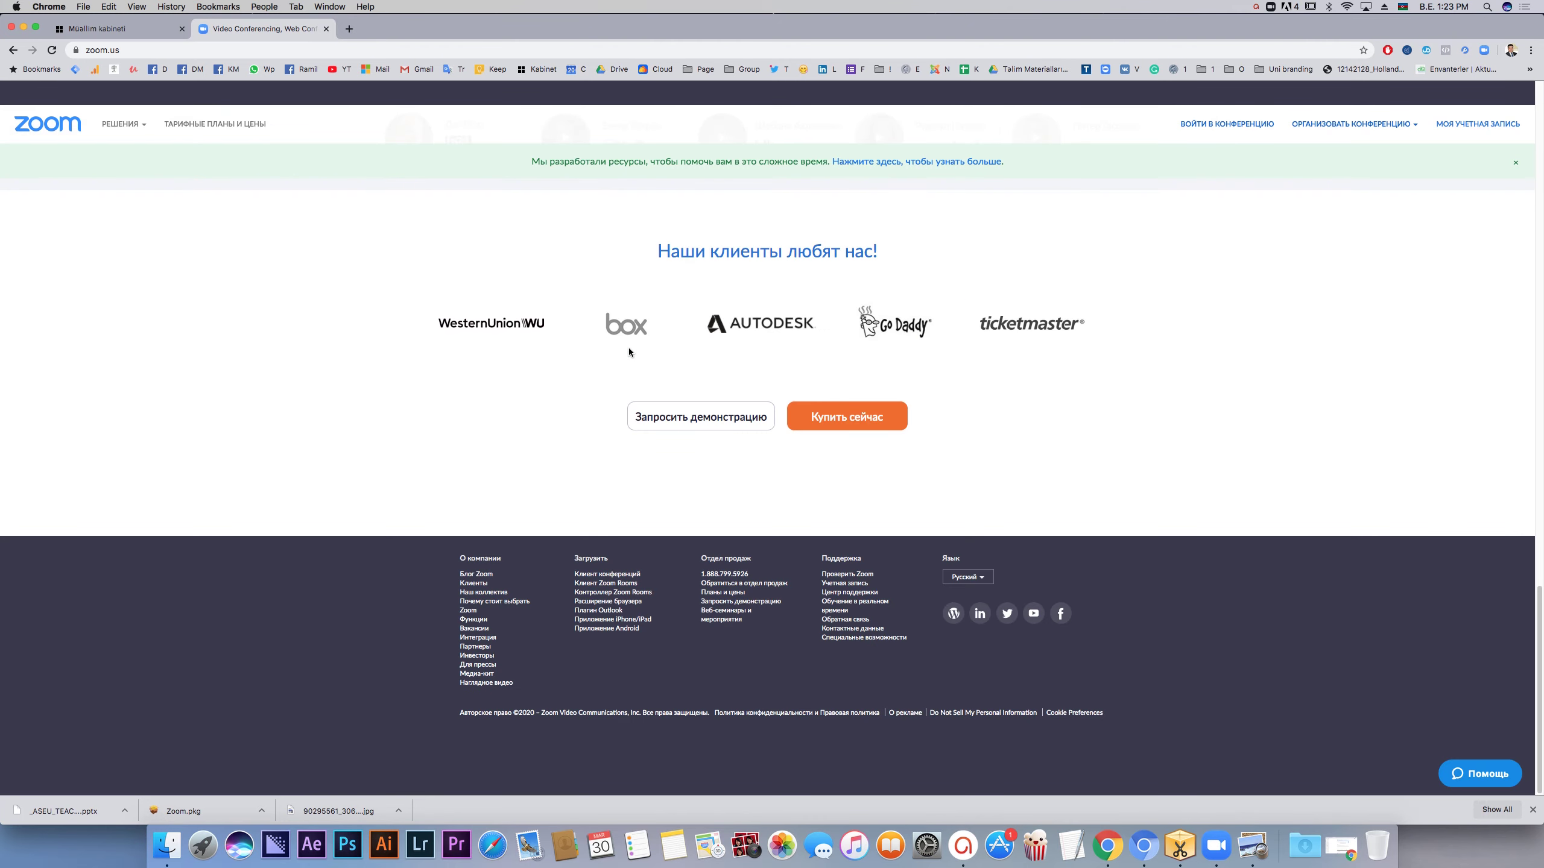
{"action": "left_click", "coordinate": [600, 560]}
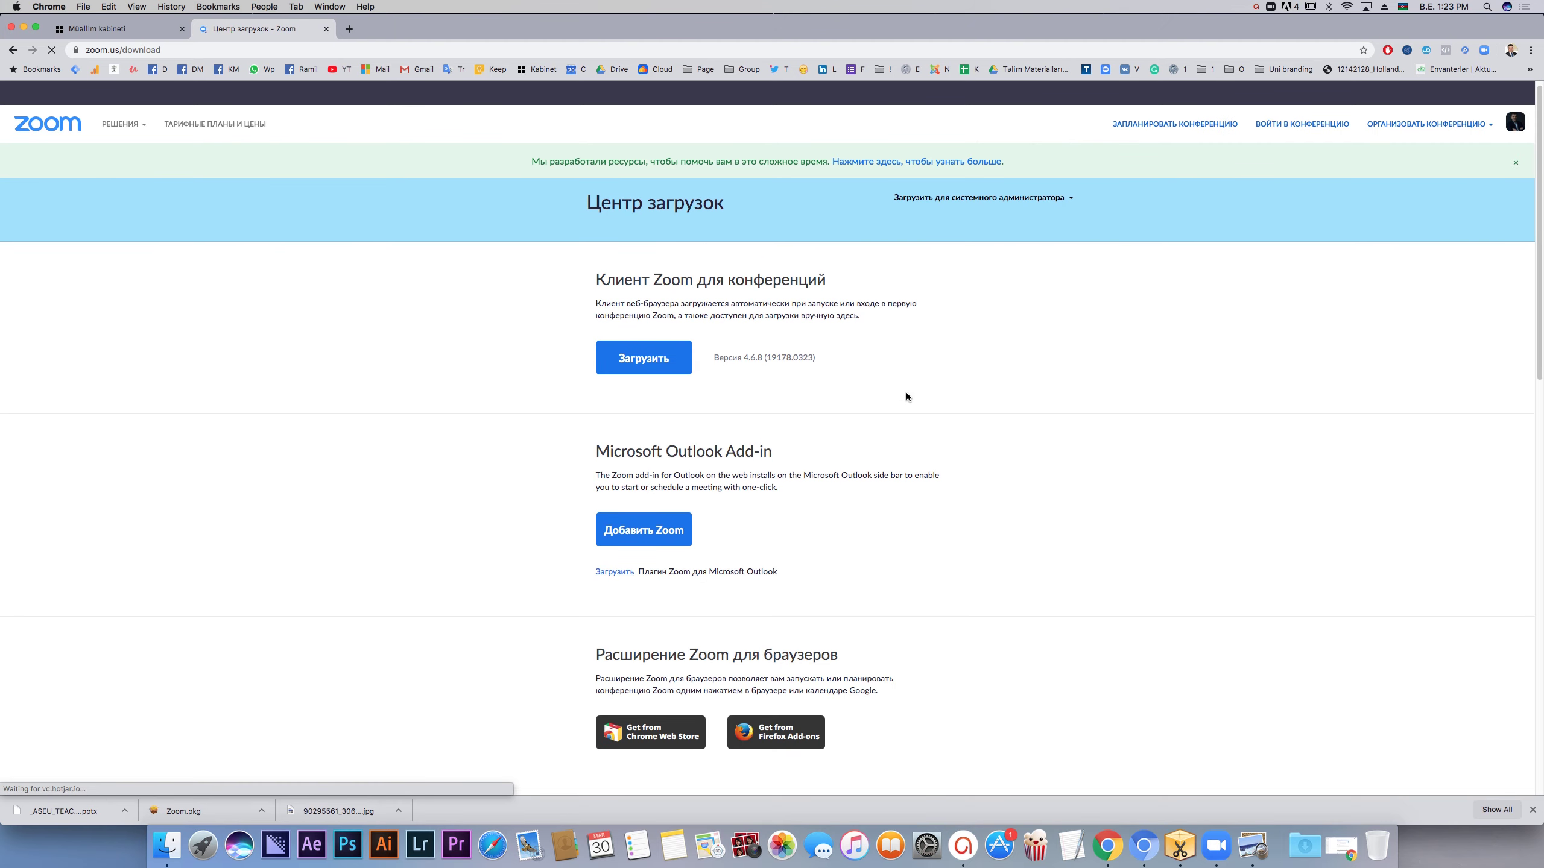
Step: Examine the Zoom download options for the meeting client, Outlook add-in, browser extensions, mobile apps and iPhone/iPad plugin
{"action": "scroll", "coordinate": [906, 394], "scroll_direction": "down", "scroll_amount": 5}
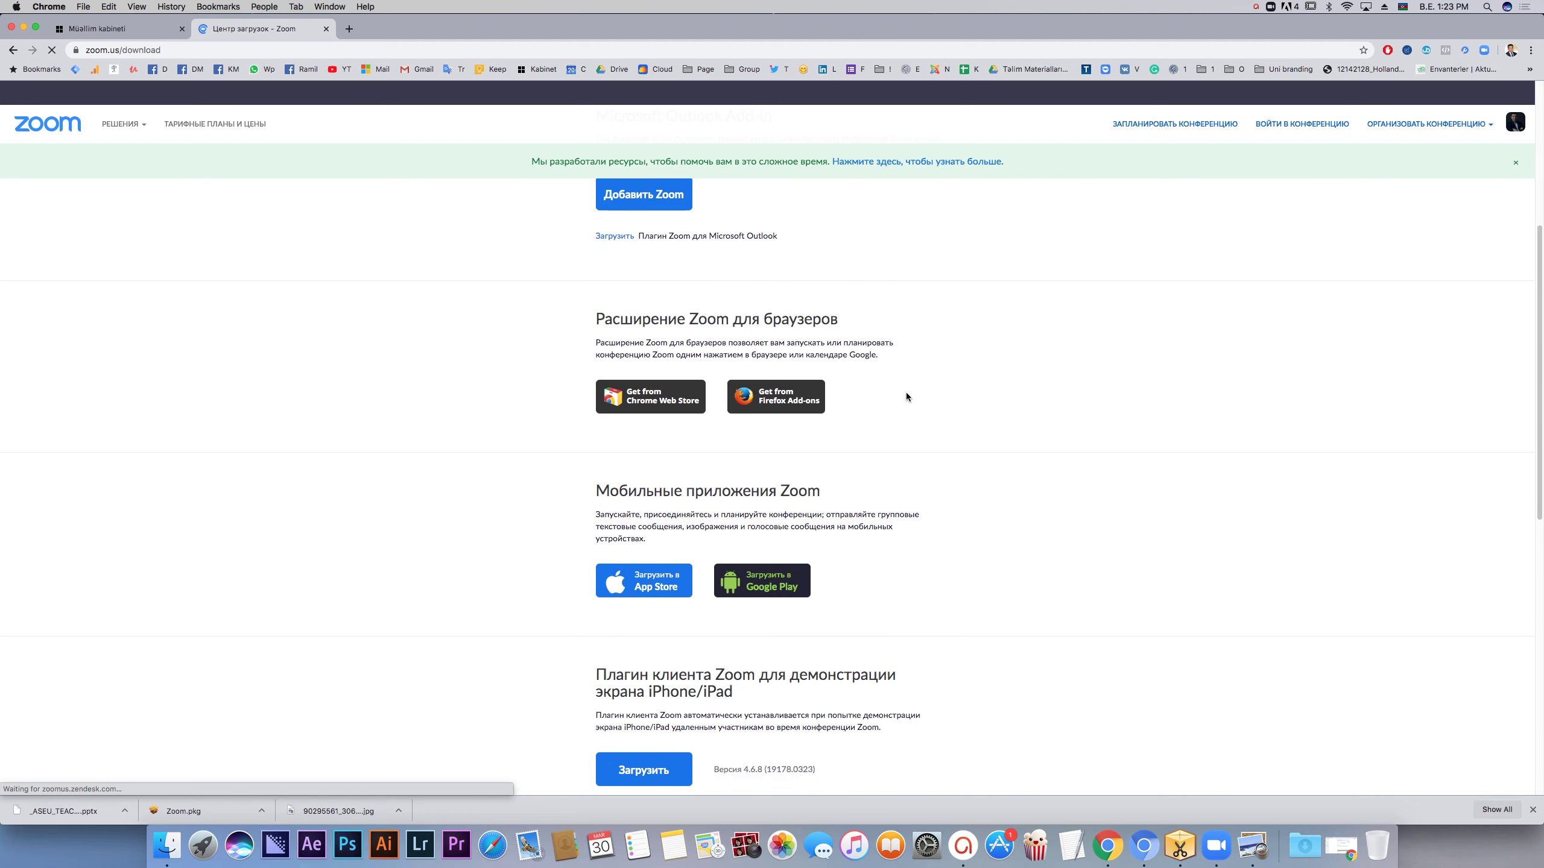
{"action": "scroll", "coordinate": [906, 397], "scroll_direction": "up", "scroll_amount": 5}
{"action": "scroll", "coordinate": [906, 396], "scroll_direction": "down", "scroll_amount": 3}
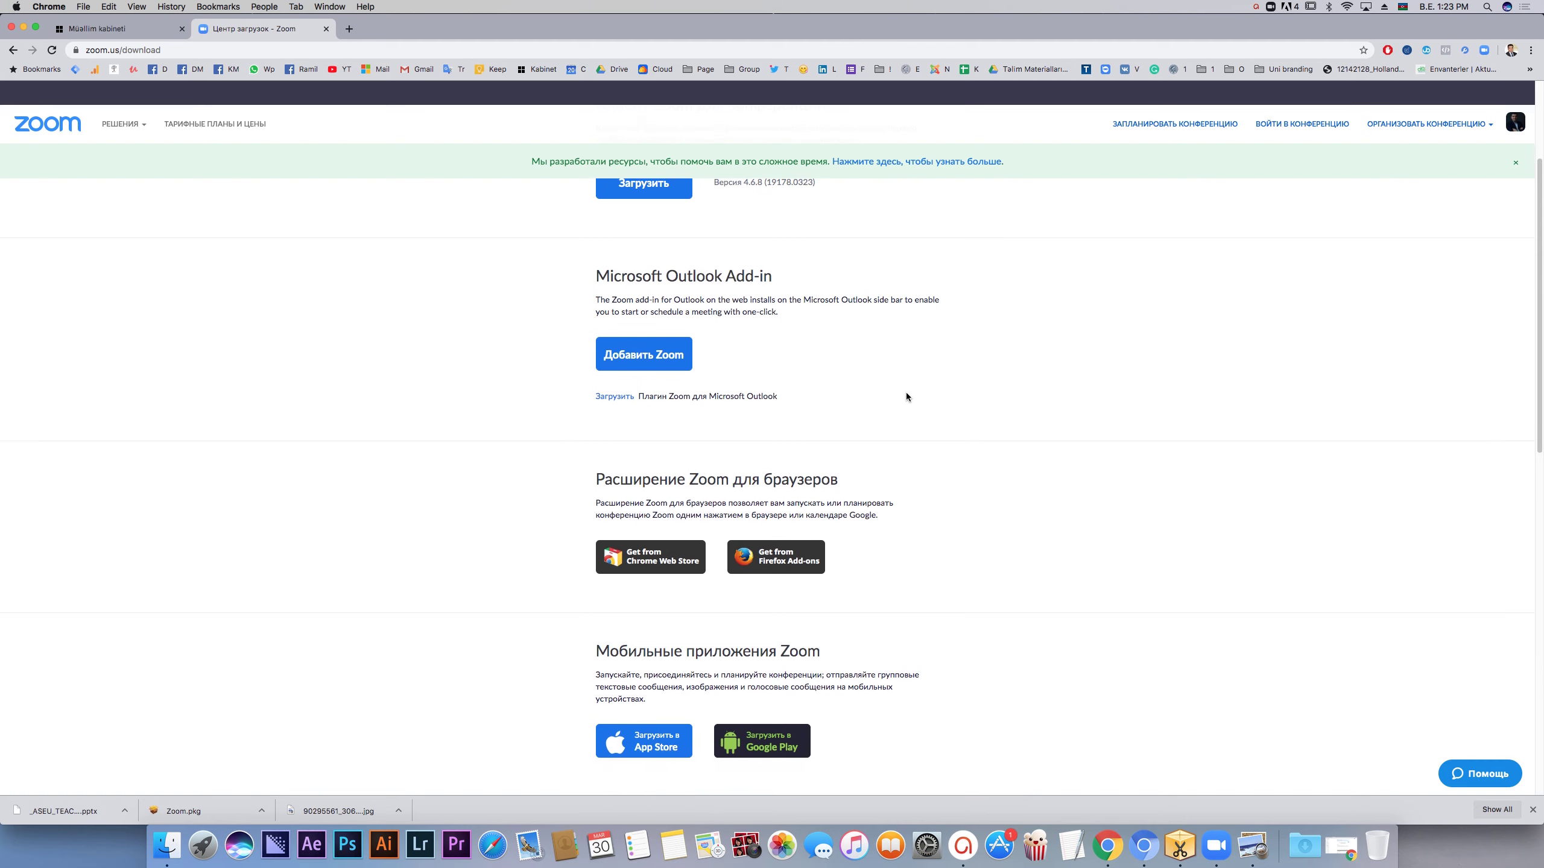
{"action": "scroll", "coordinate": [906, 396], "scroll_direction": "up", "scroll_amount": 4}
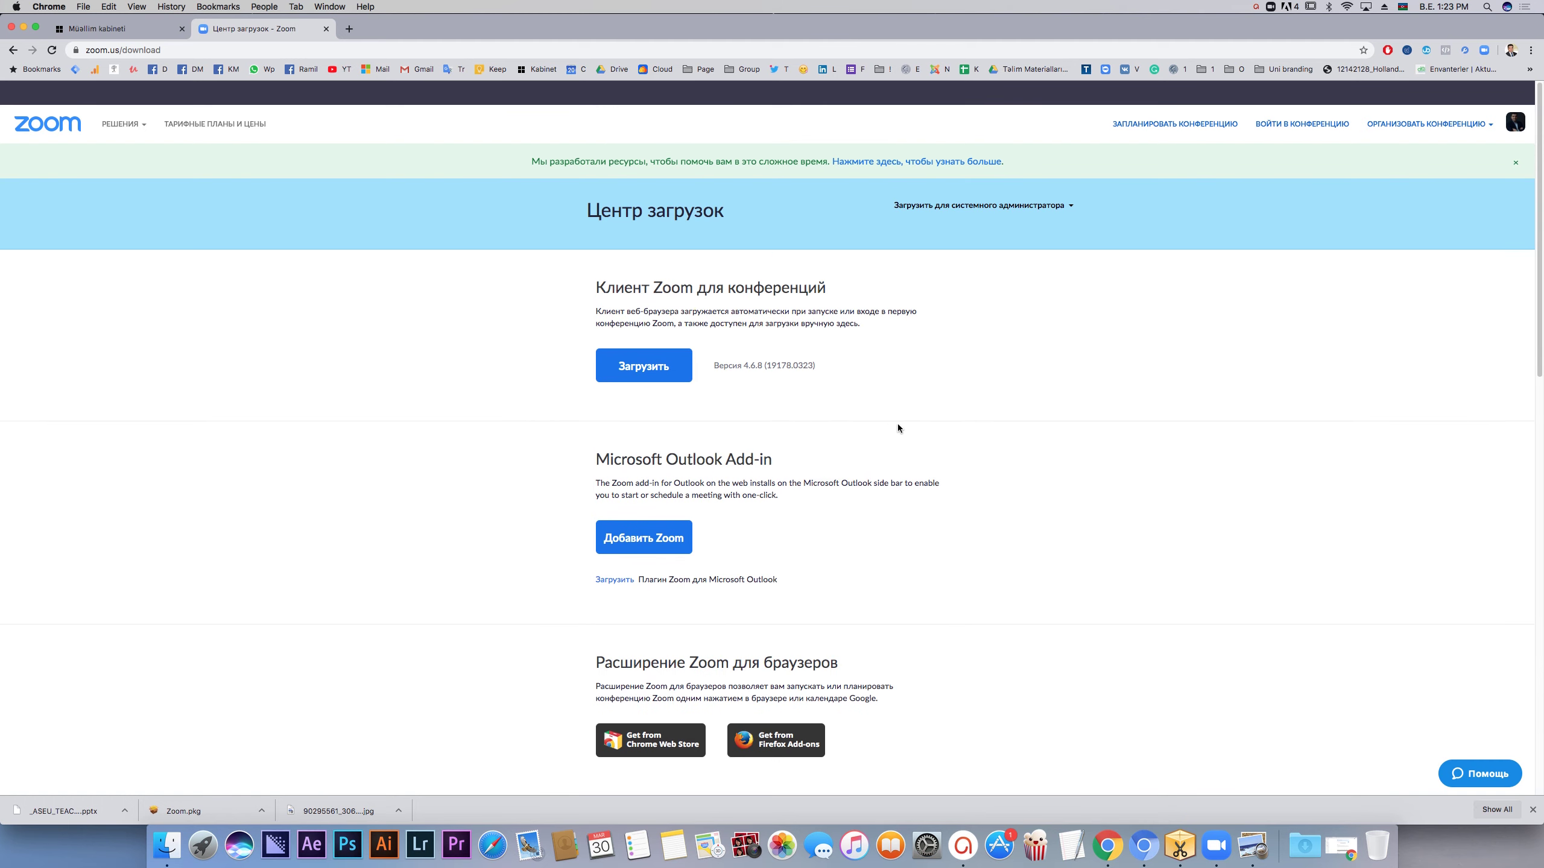
{"action": "scroll", "coordinate": [950, 457], "scroll_direction": "down", "scroll_amount": 5}
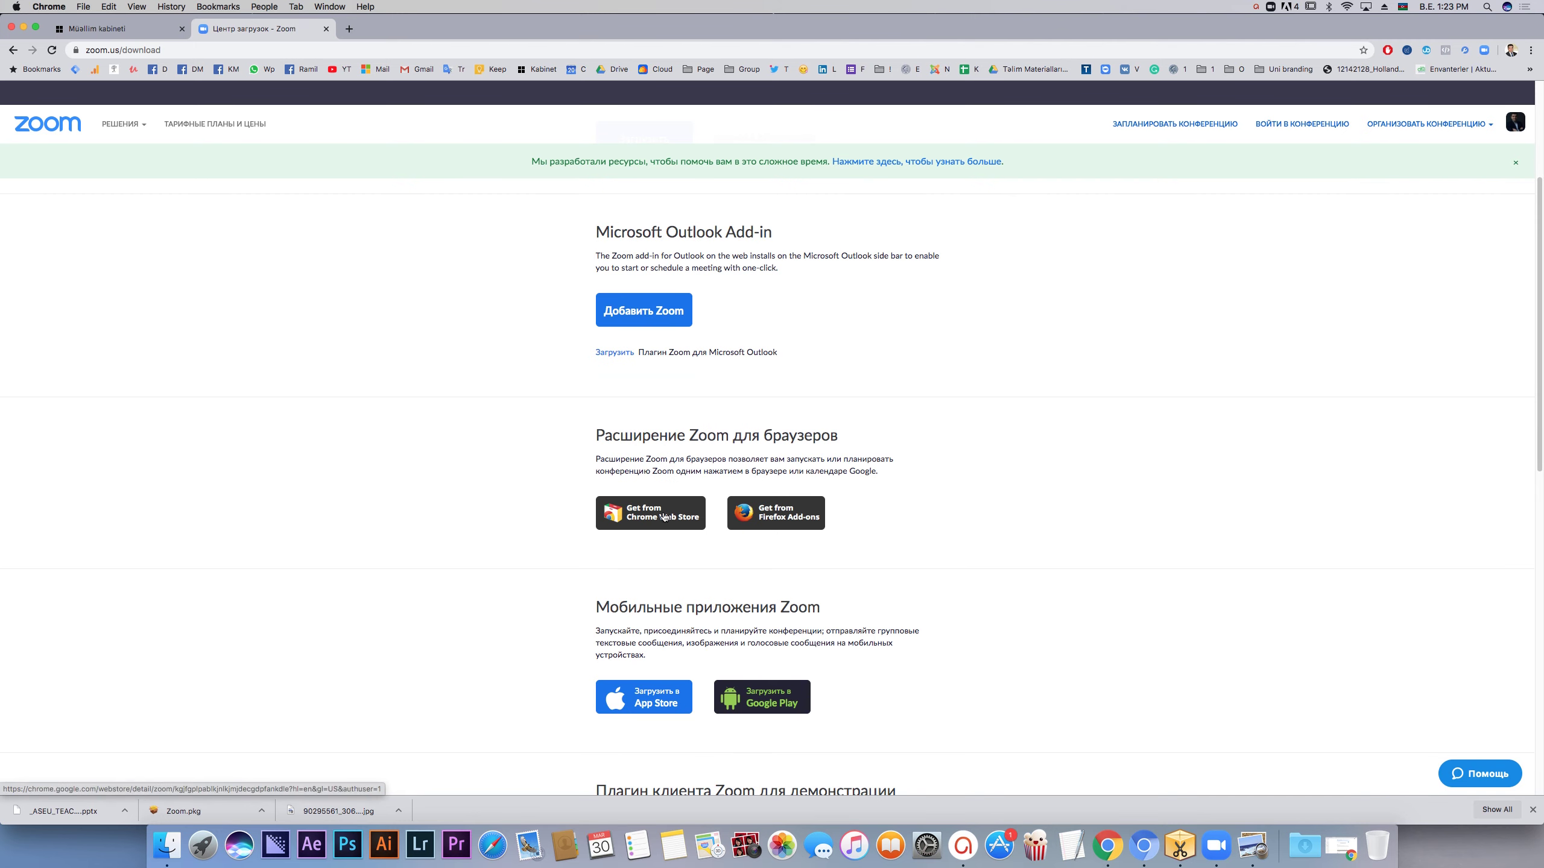
{"action": "scroll", "coordinate": [901, 516], "scroll_direction": "down", "scroll_amount": 6}
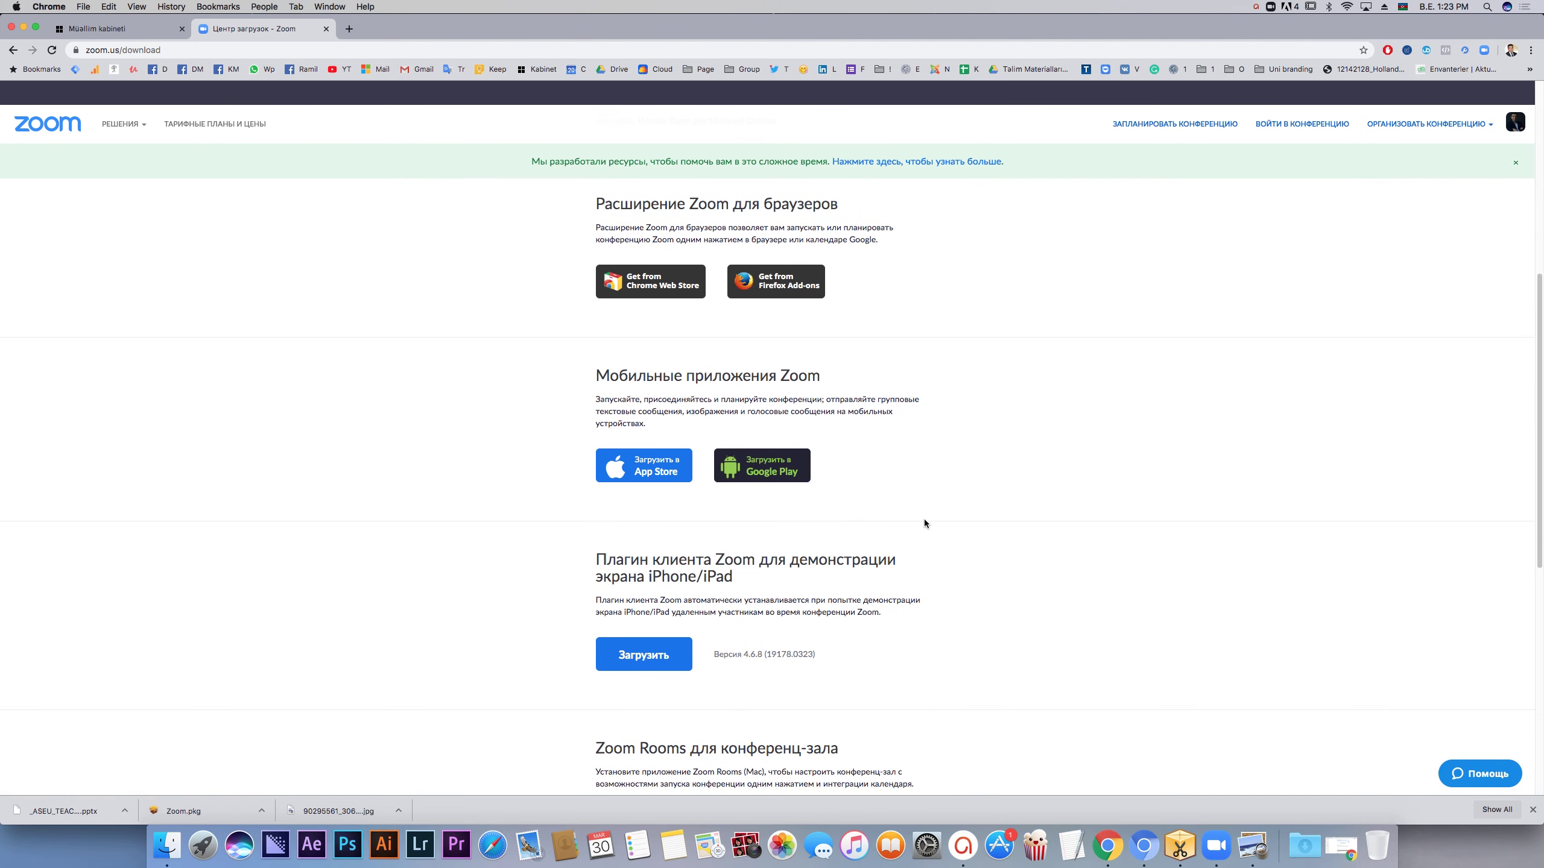
{"action": "scroll", "coordinate": [925, 521], "scroll_direction": "up", "scroll_amount": 10}
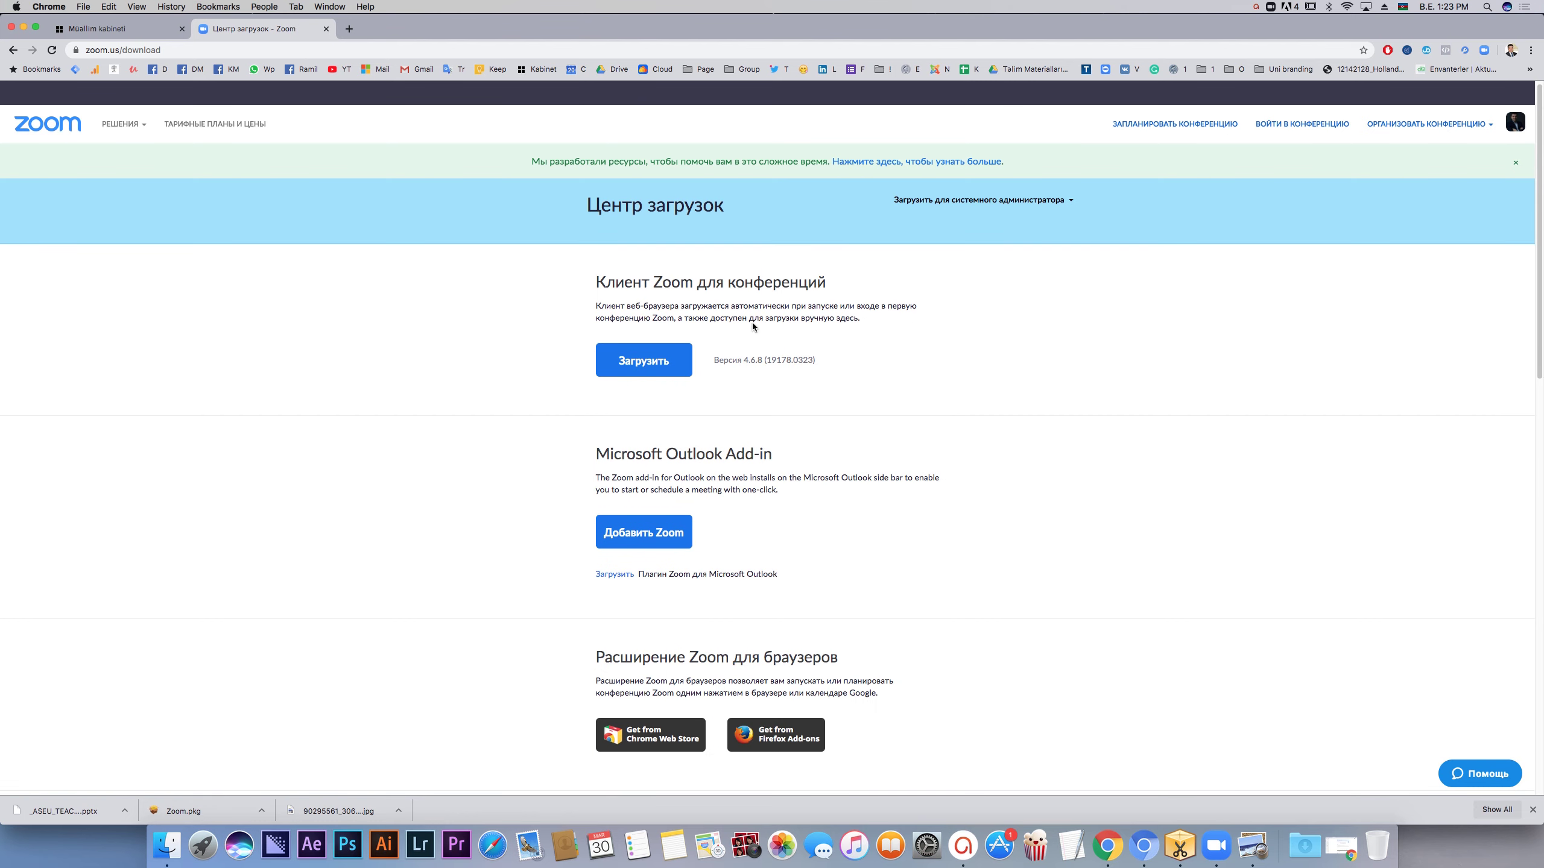
Step: Return to the teacher cabinet page, switch to the running Zoom meeting and view its microphone and speaker choices
{"action": "left_click", "coordinate": [91, 28]}
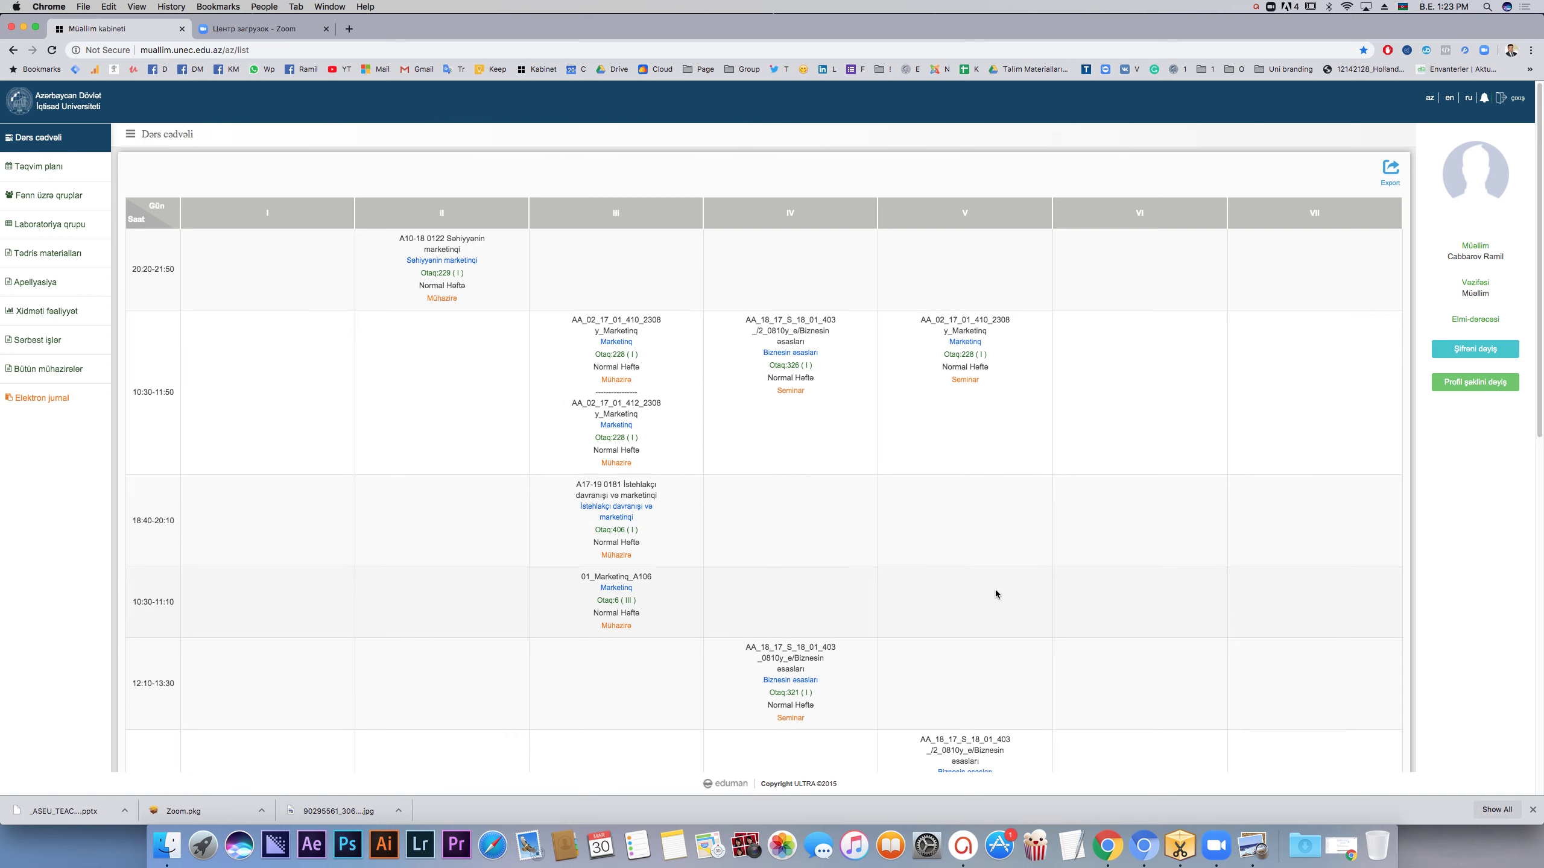
{"action": "left_click", "coordinate": [1213, 846]}
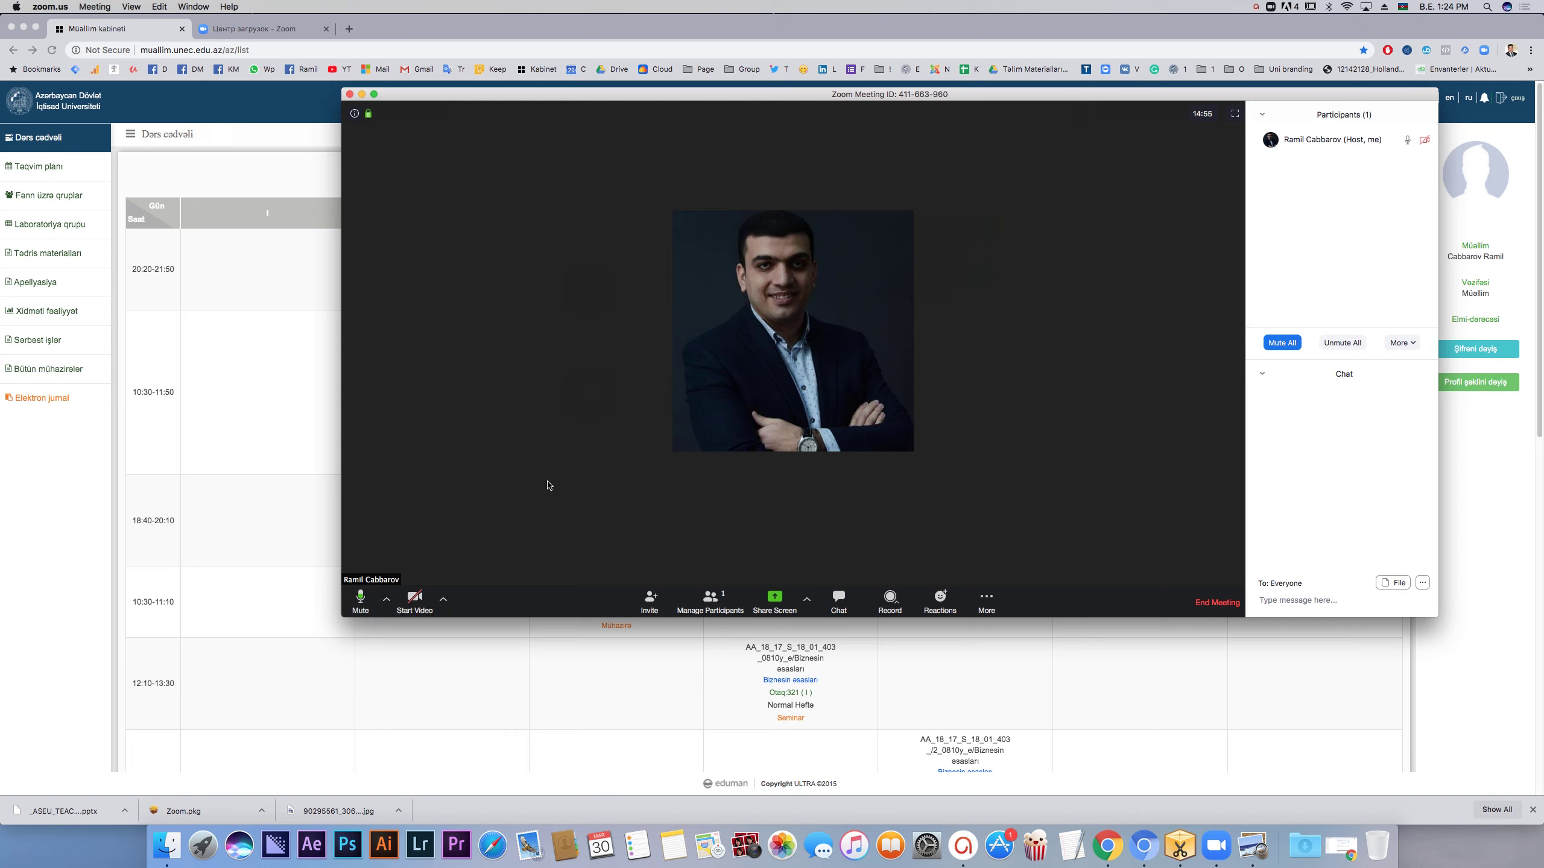
{"action": "left_click", "coordinate": [387, 602]}
{"action": "left_click", "coordinate": [387, 601]}
{"action": "left_click", "coordinate": [387, 602]}
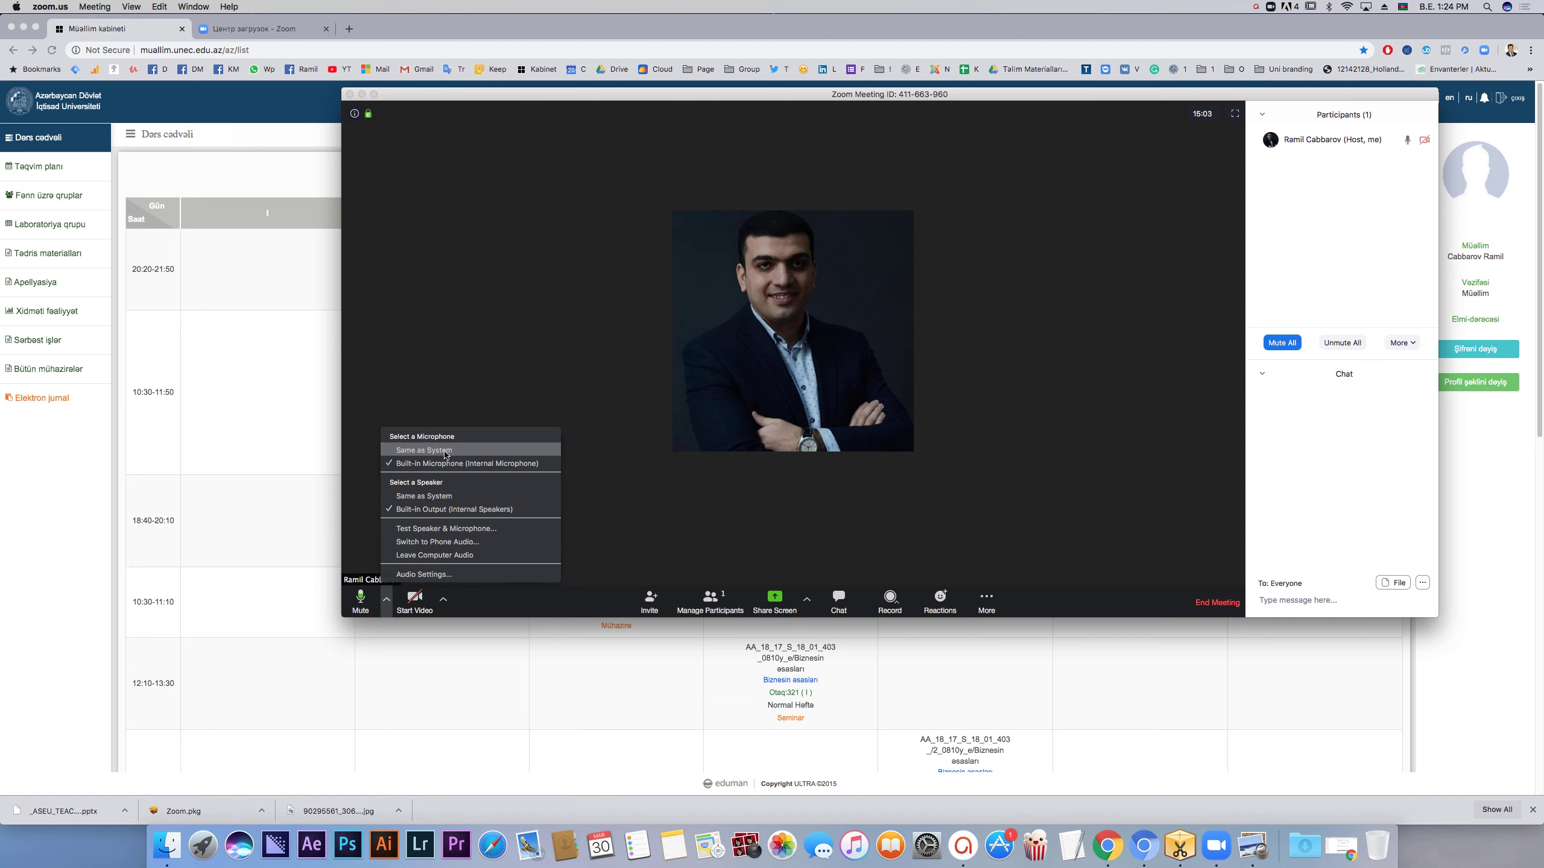
{"action": "left_click", "coordinate": [465, 411]}
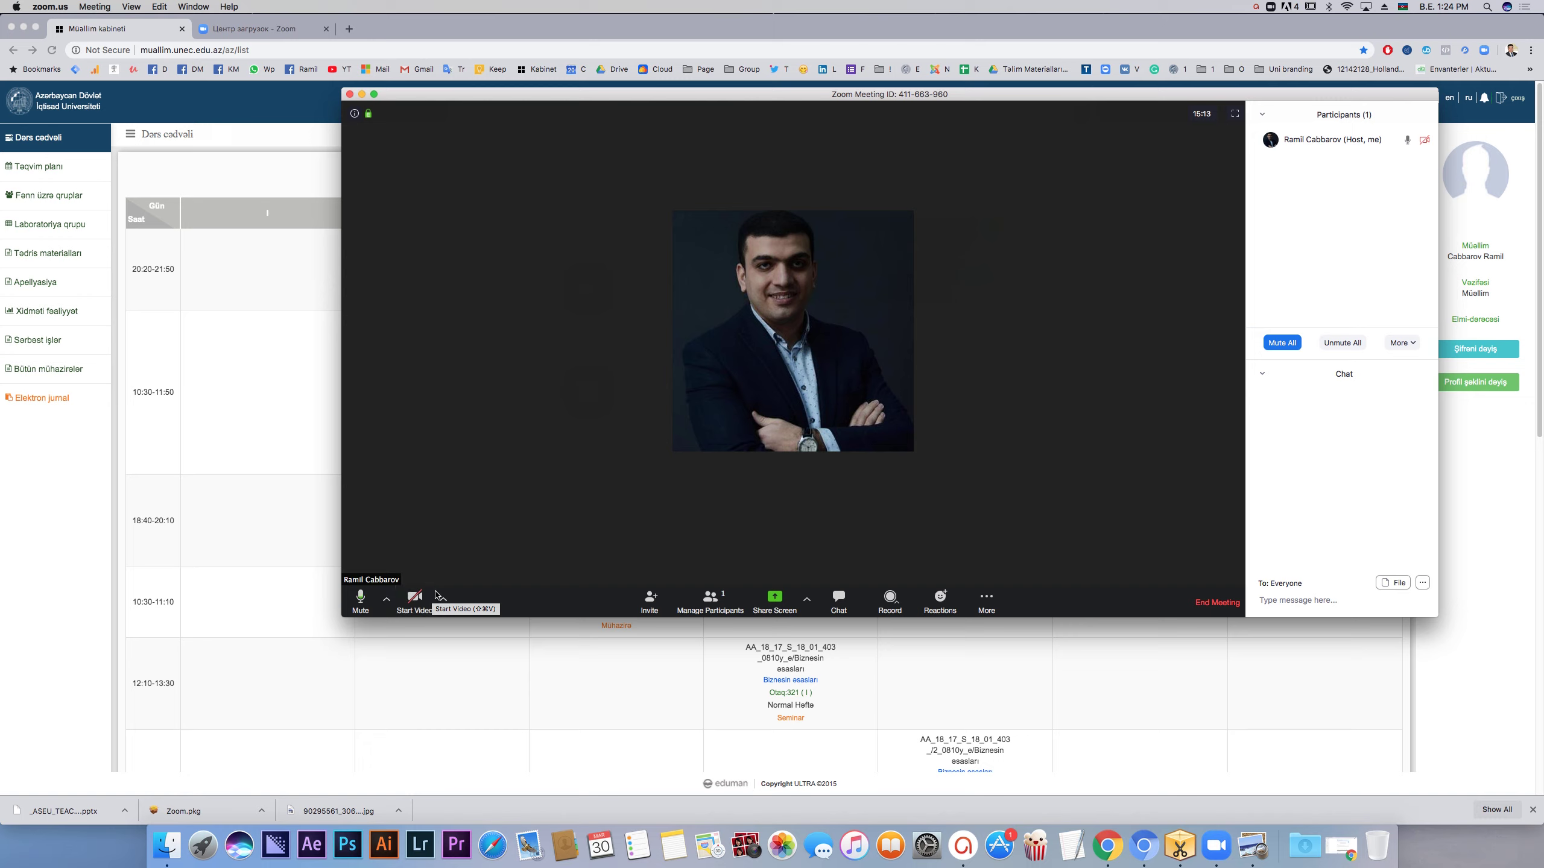
Step: Hide and reshow the participants list and the chat panel in the meeting window
{"action": "left_click", "coordinate": [718, 601]}
{"action": "left_click", "coordinate": [718, 601]}
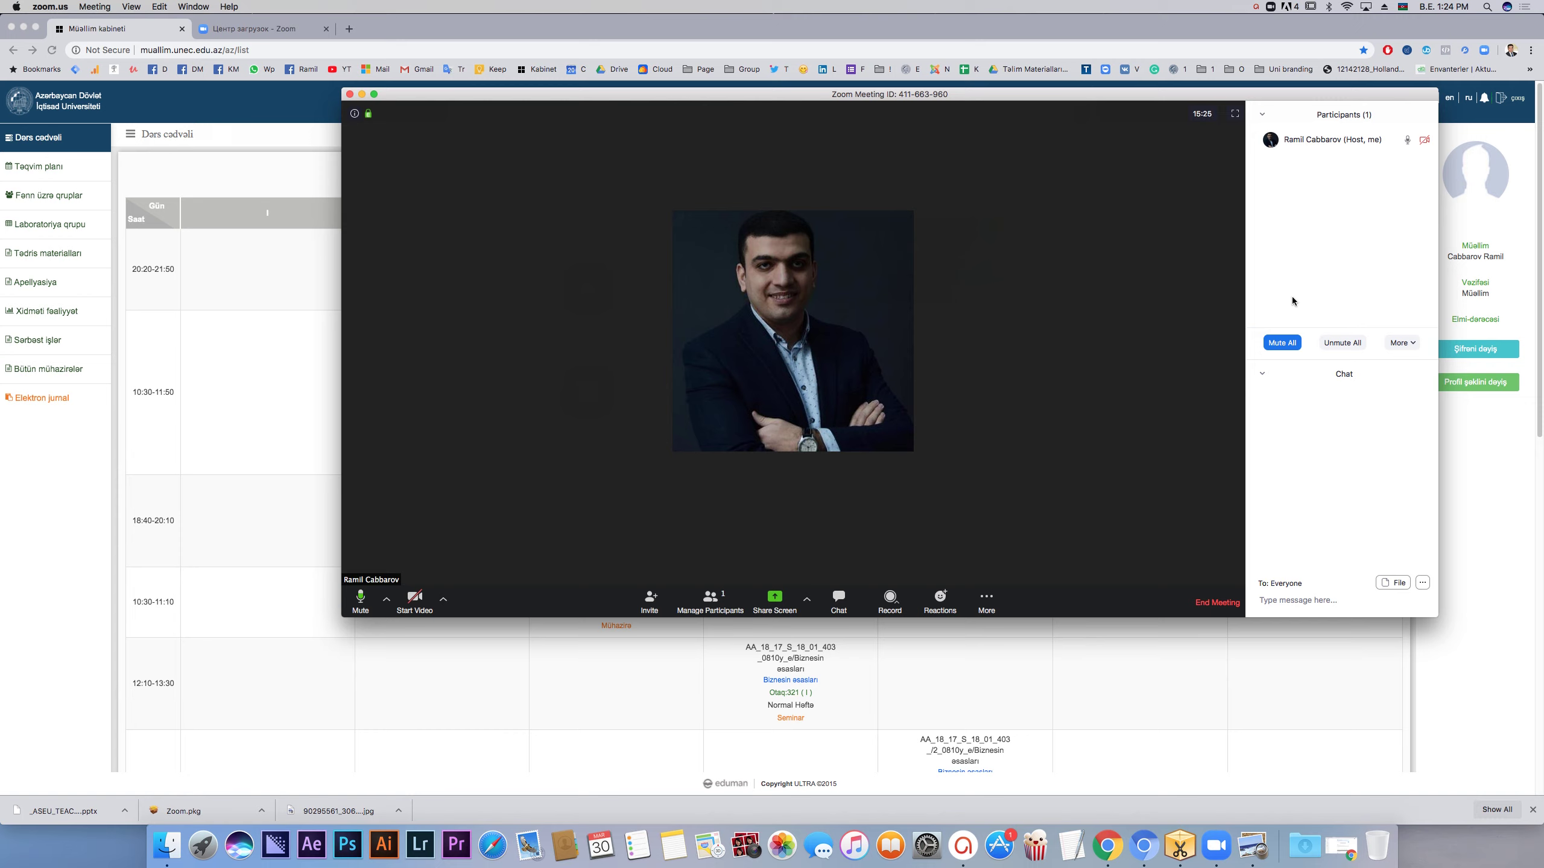
{"action": "left_click", "coordinate": [839, 601]}
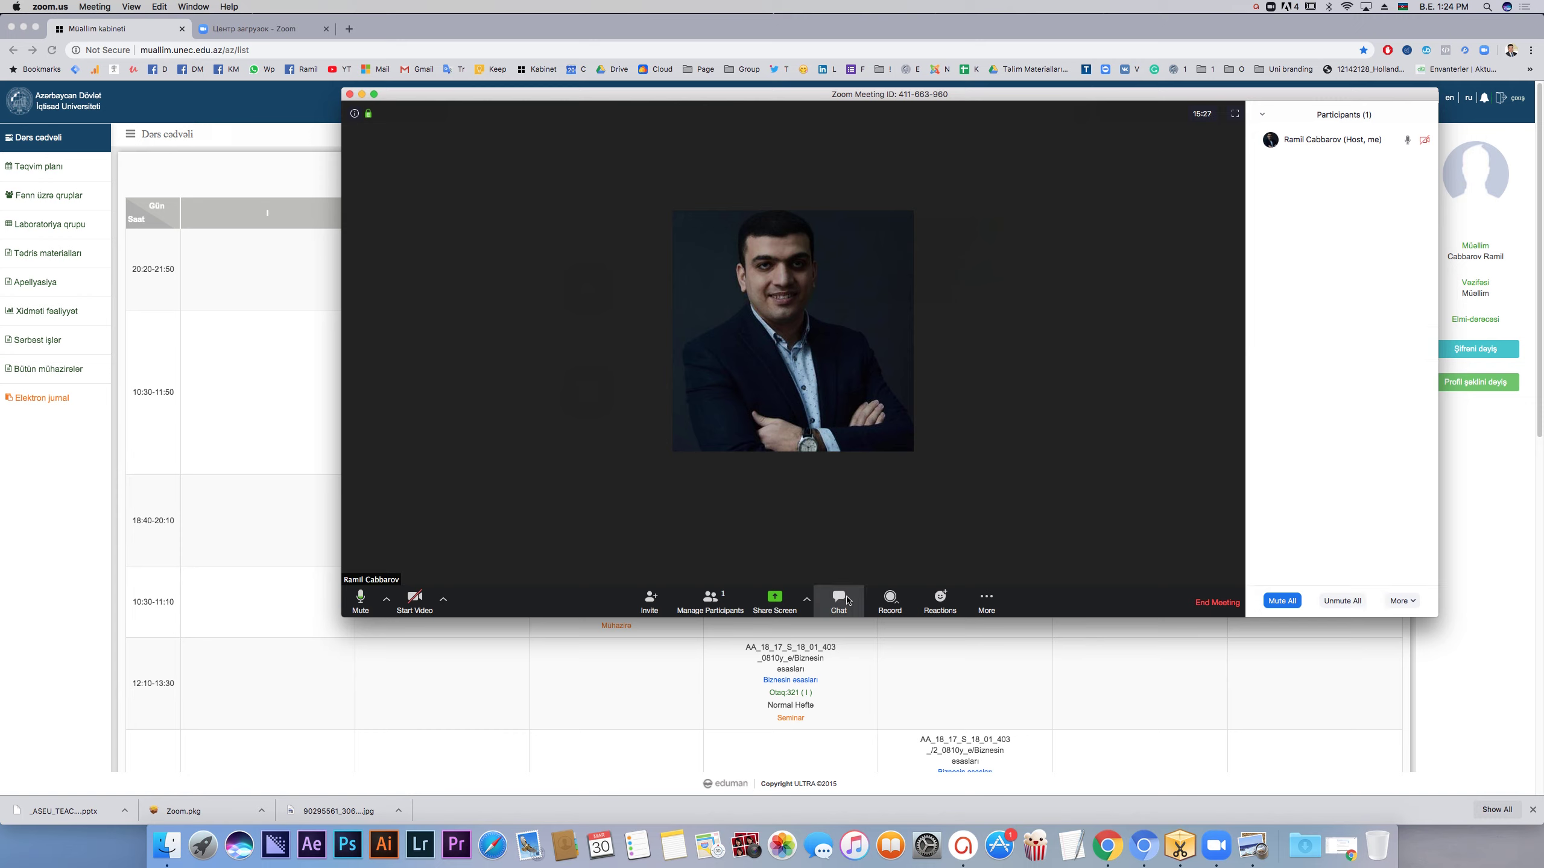
{"action": "left_click", "coordinate": [839, 601]}
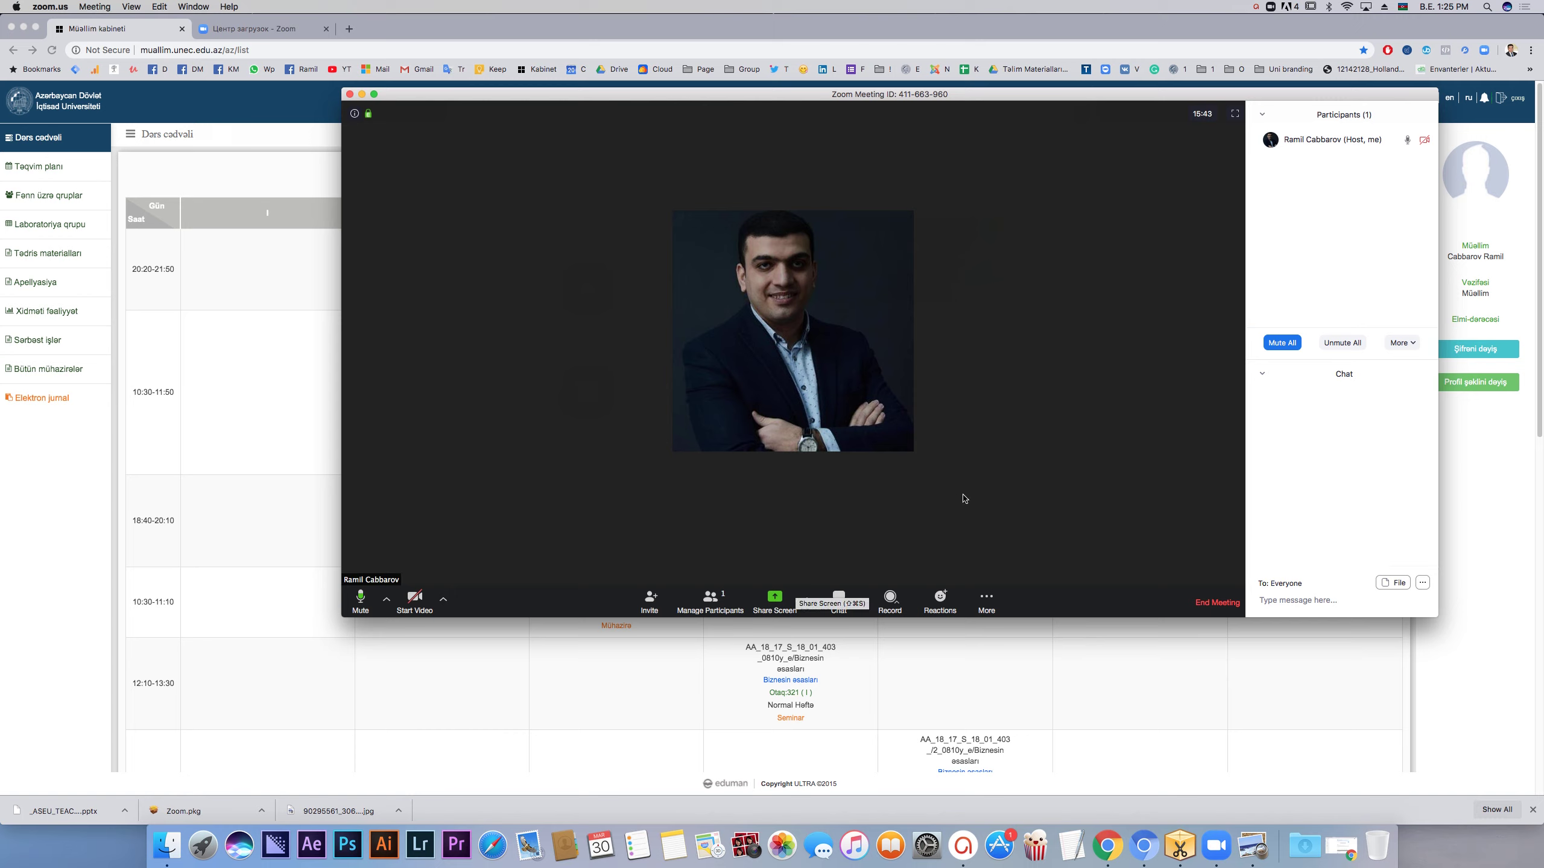
Step: Share the Preview window containing the Marketinq presentation in the Zoom meeting
{"action": "left_click", "coordinate": [778, 602]}
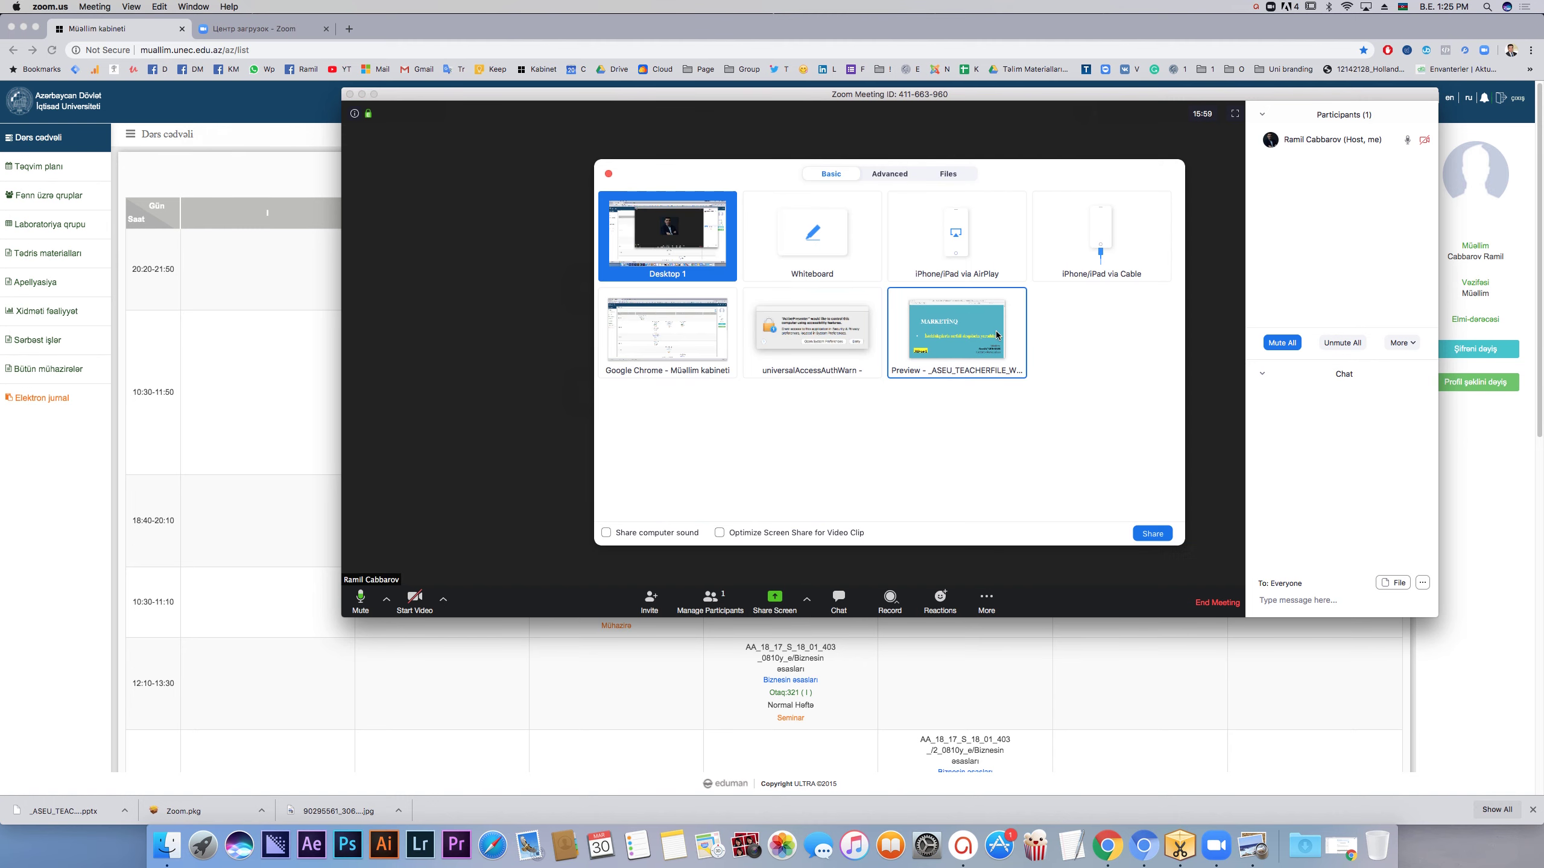
{"action": "left_click", "coordinate": [953, 331]}
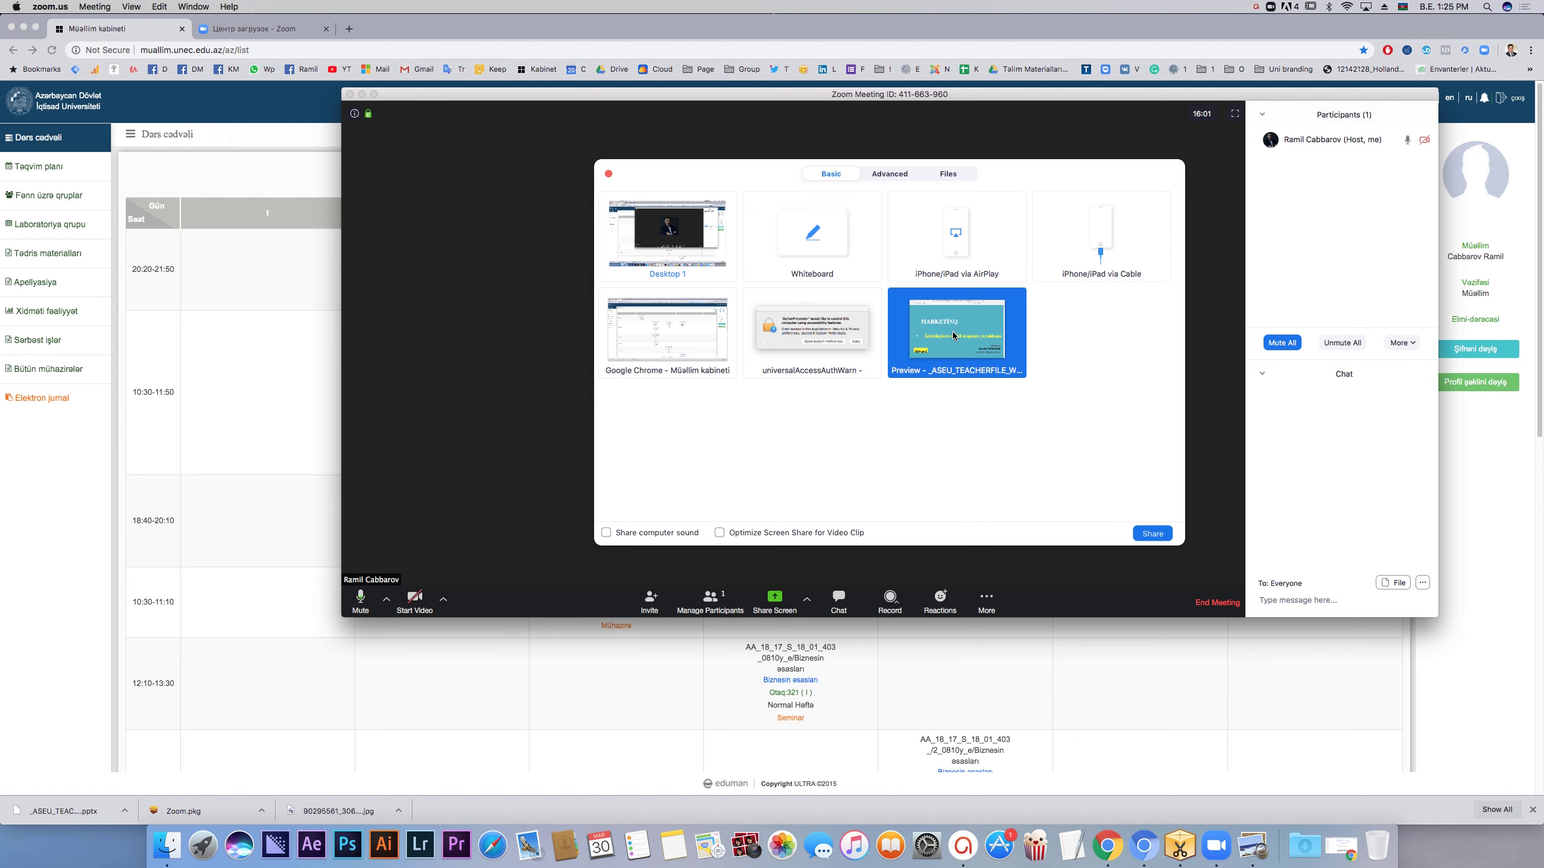
{"action": "left_click", "coordinate": [1152, 533]}
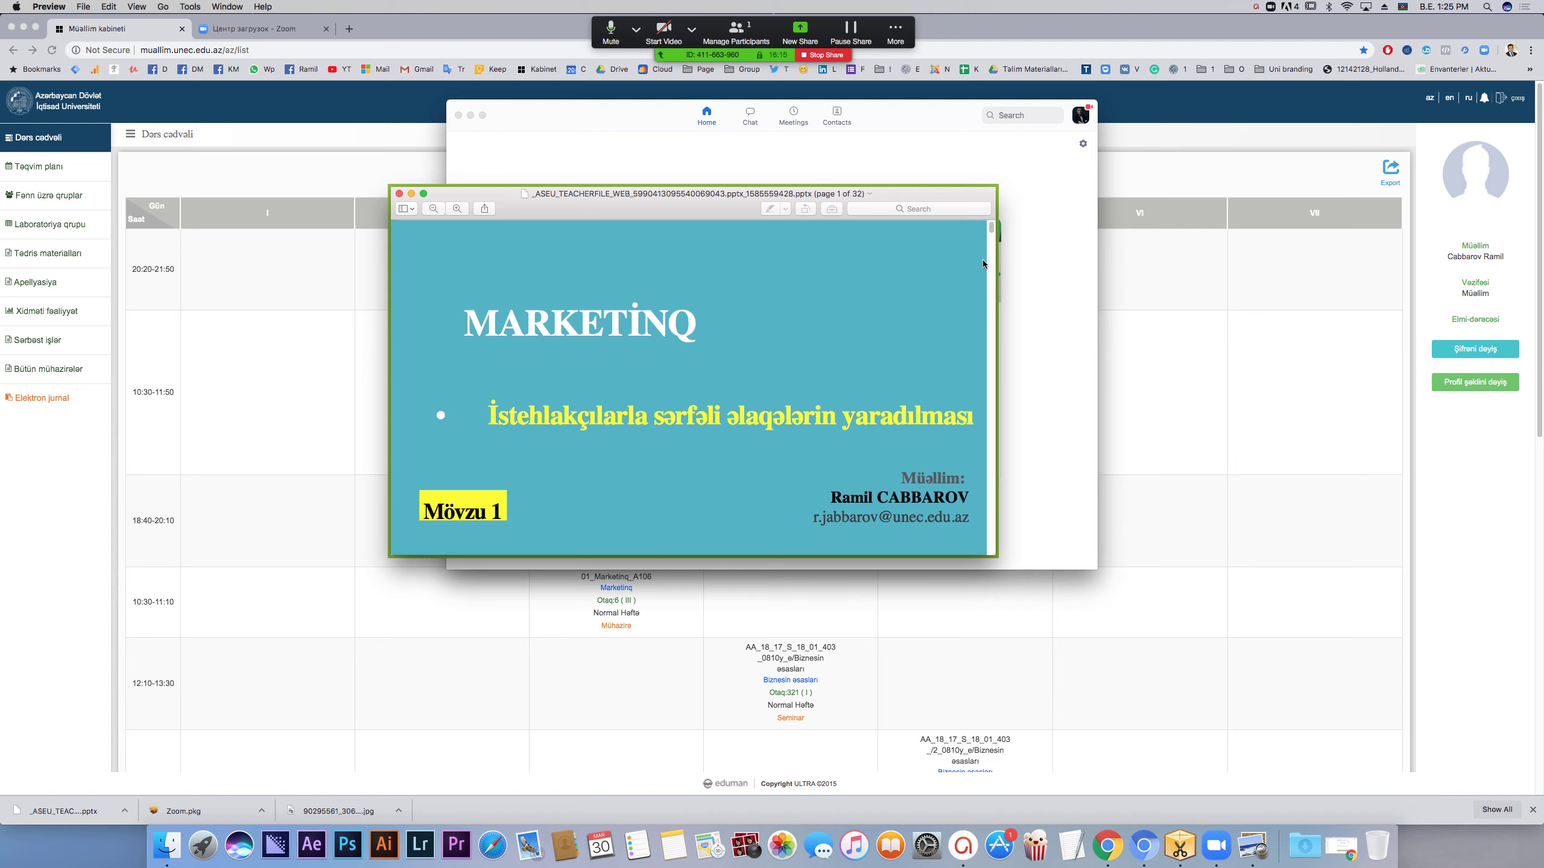
Step: Start a new share that replaces the presentation with the Whiteboard
{"action": "left_click", "coordinate": [799, 41]}
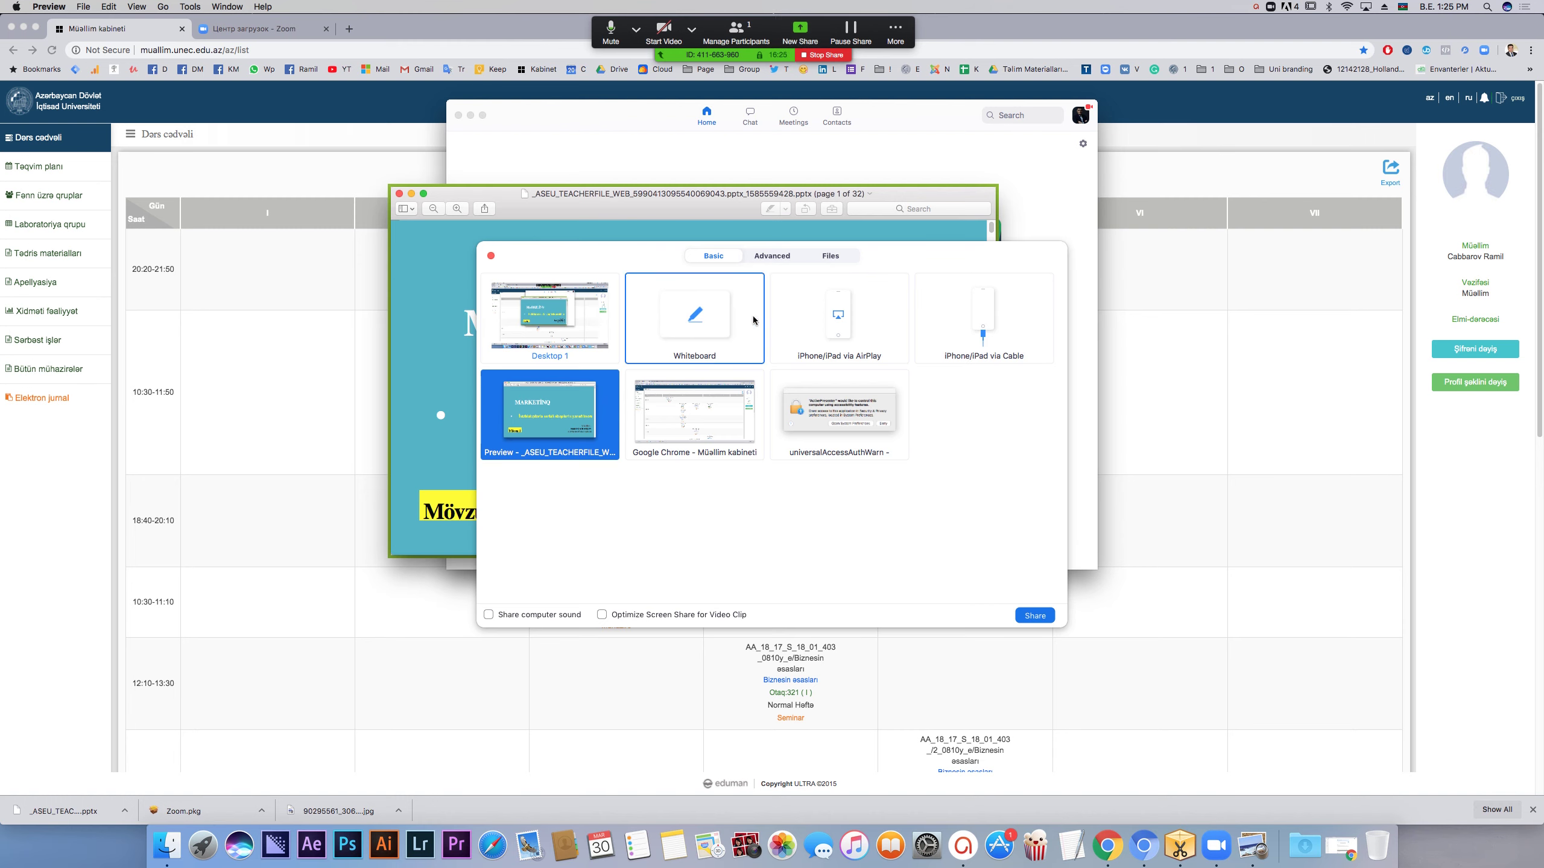
{"action": "left_click", "coordinate": [720, 321]}
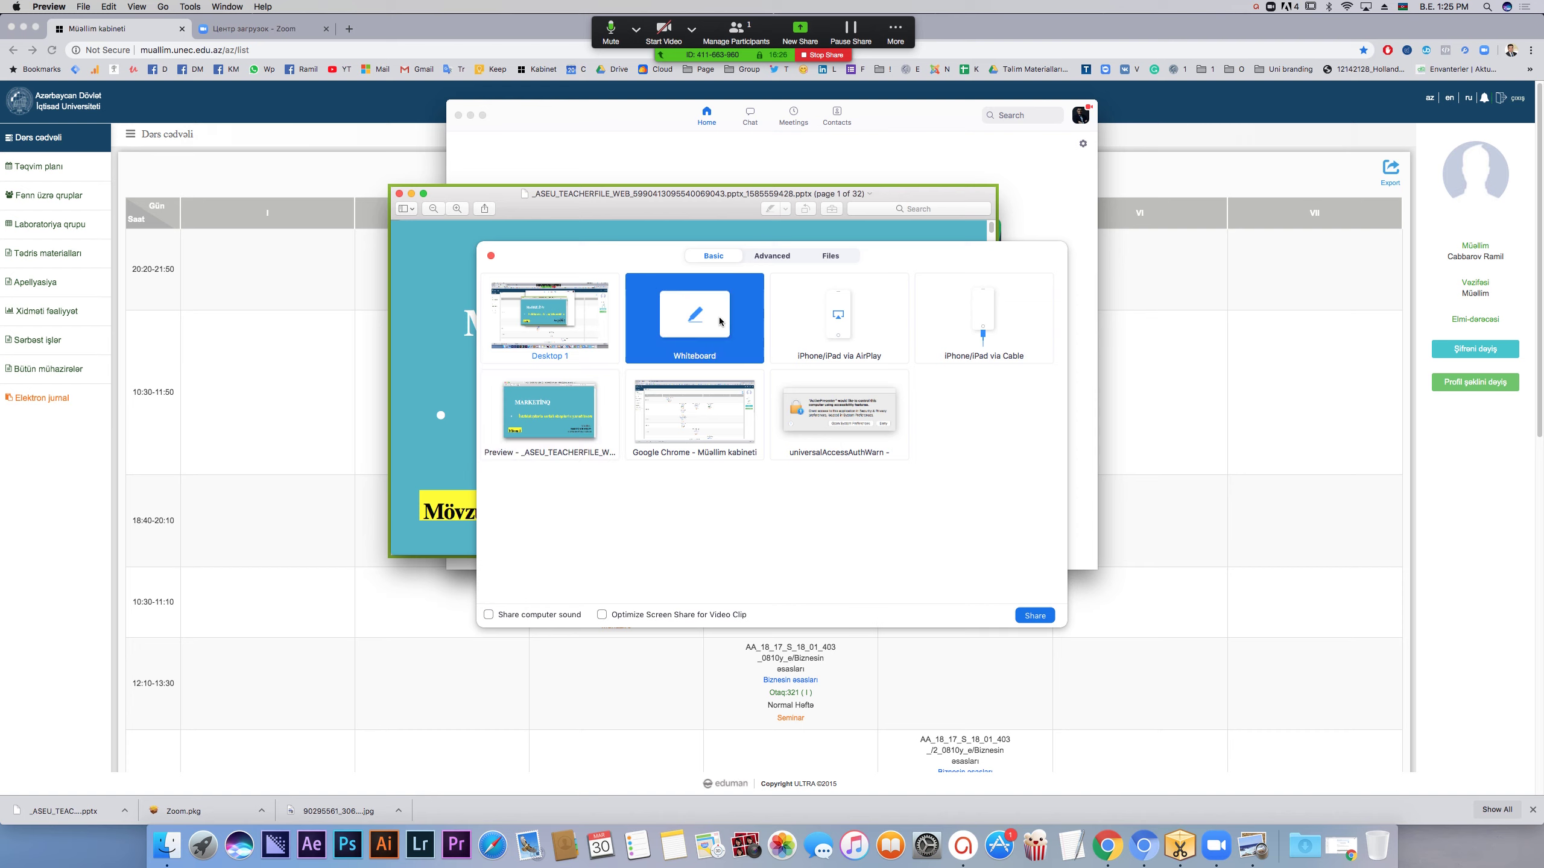
{"action": "left_click", "coordinate": [1035, 616]}
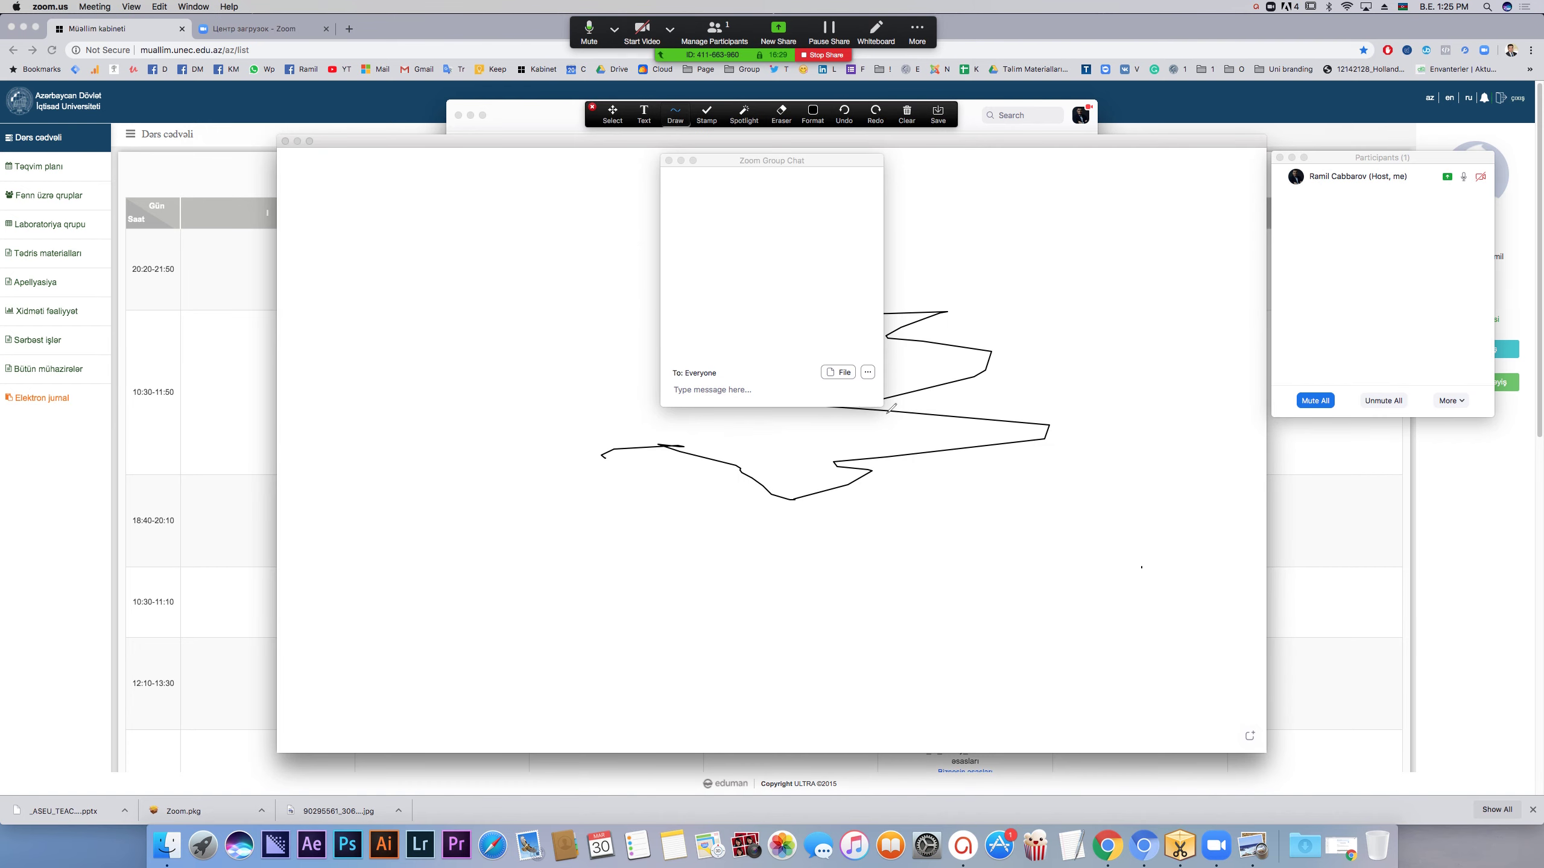
Step: Draw several freehand strokes across the whiteboard and close the group chat window covering it
{"action": "mouse_move", "coordinate": [1045, 358]}
{"action": "left_mouse_down"}
{"action": "mouse_move", "coordinate": [1101, 409]}
{"action": "mouse_move", "coordinate": [1100, 431]}
{"action": "left_mouse_up"}
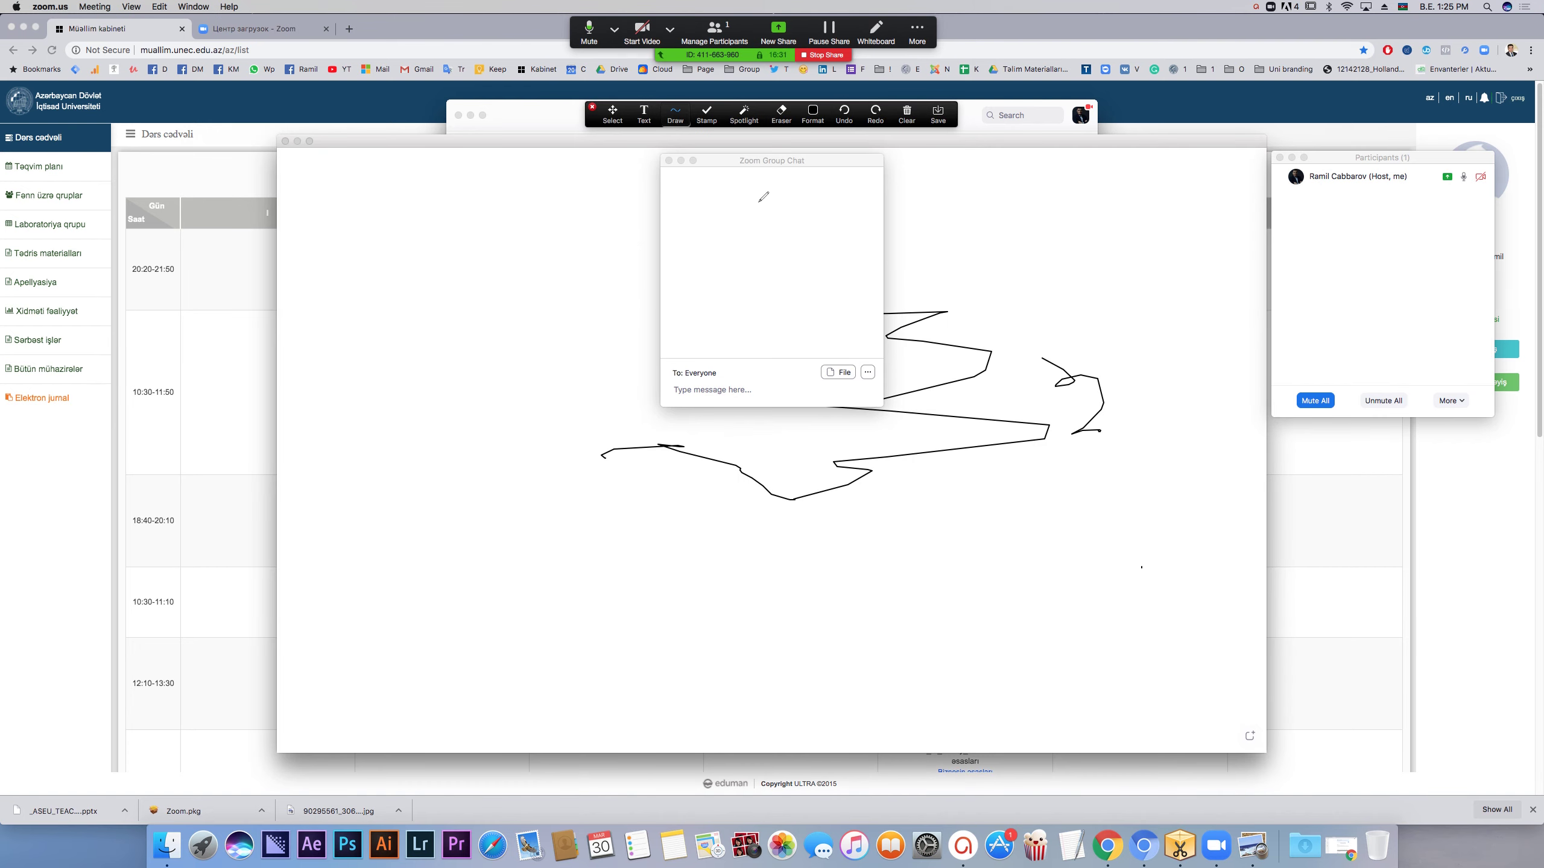
{"action": "left_click", "coordinate": [669, 160]}
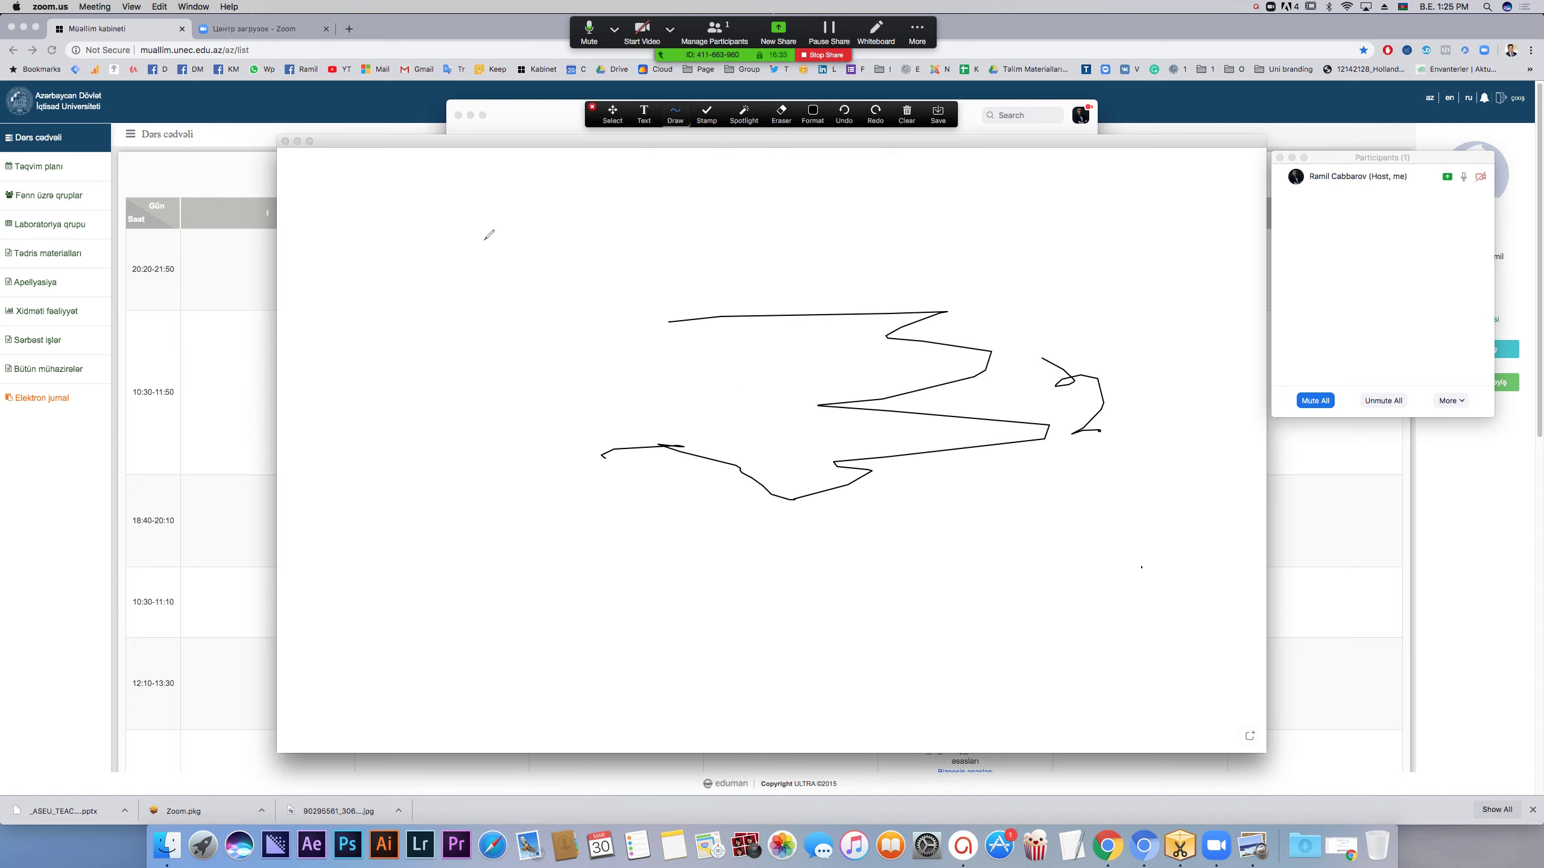
{"action": "mouse_move", "coordinate": [478, 248]}
{"action": "left_mouse_down"}
{"action": "mouse_move", "coordinate": [598, 441]}
{"action": "mouse_move", "coordinate": [702, 559]}
{"action": "mouse_move", "coordinate": [930, 571]}
{"action": "mouse_move", "coordinate": [991, 535]}
{"action": "left_mouse_up"}
{"action": "left_click_drag", "start_coordinate": [1100, 478], "coordinate": [1099, 529]}
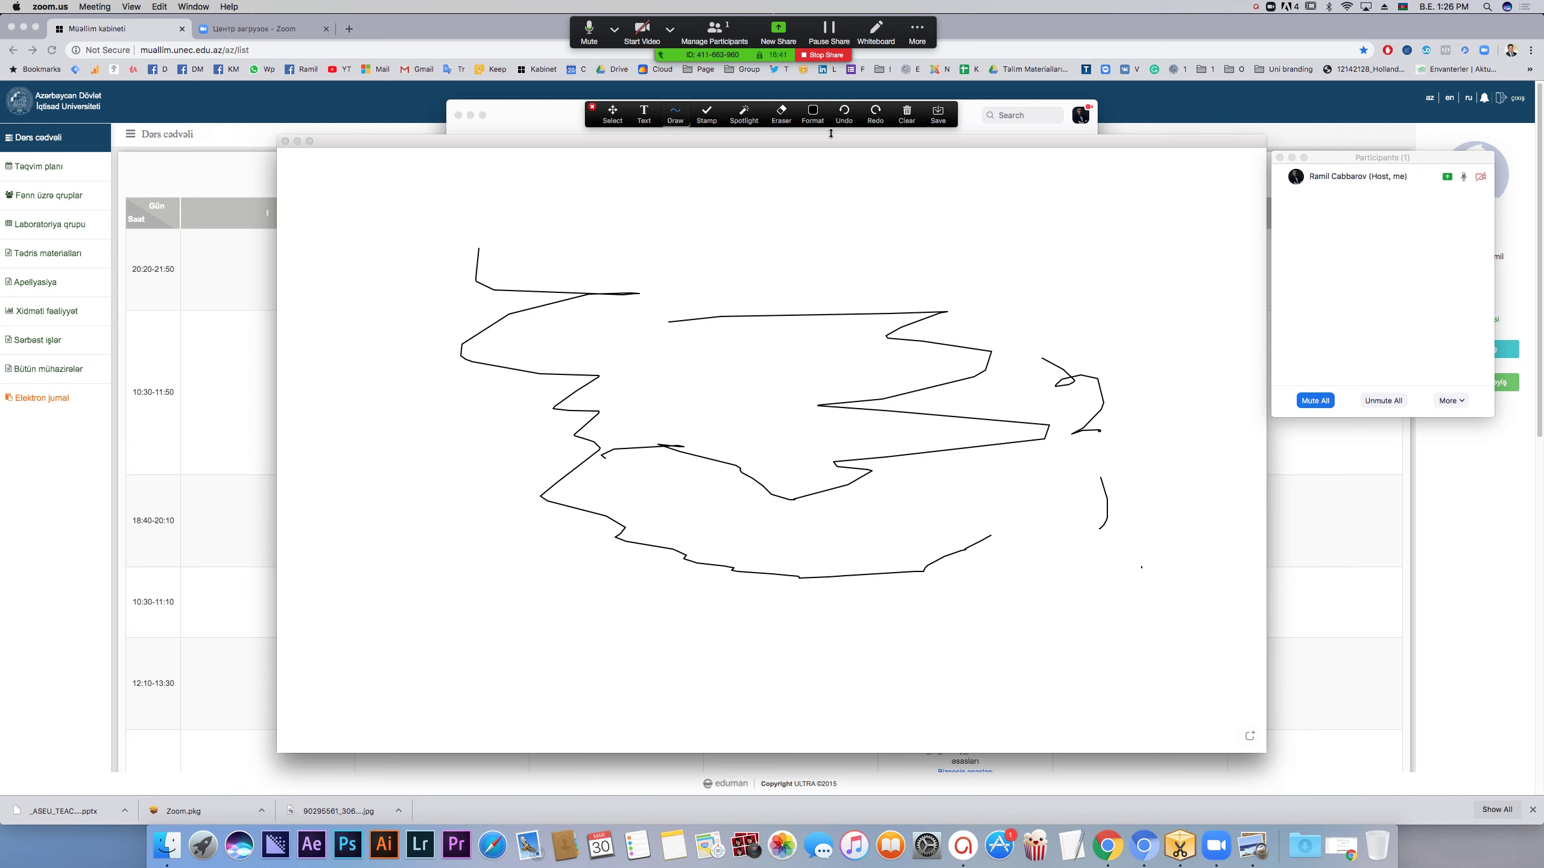
Step: Clear all drawings from the whiteboard and stop the screen share
{"action": "left_click", "coordinate": [908, 126]}
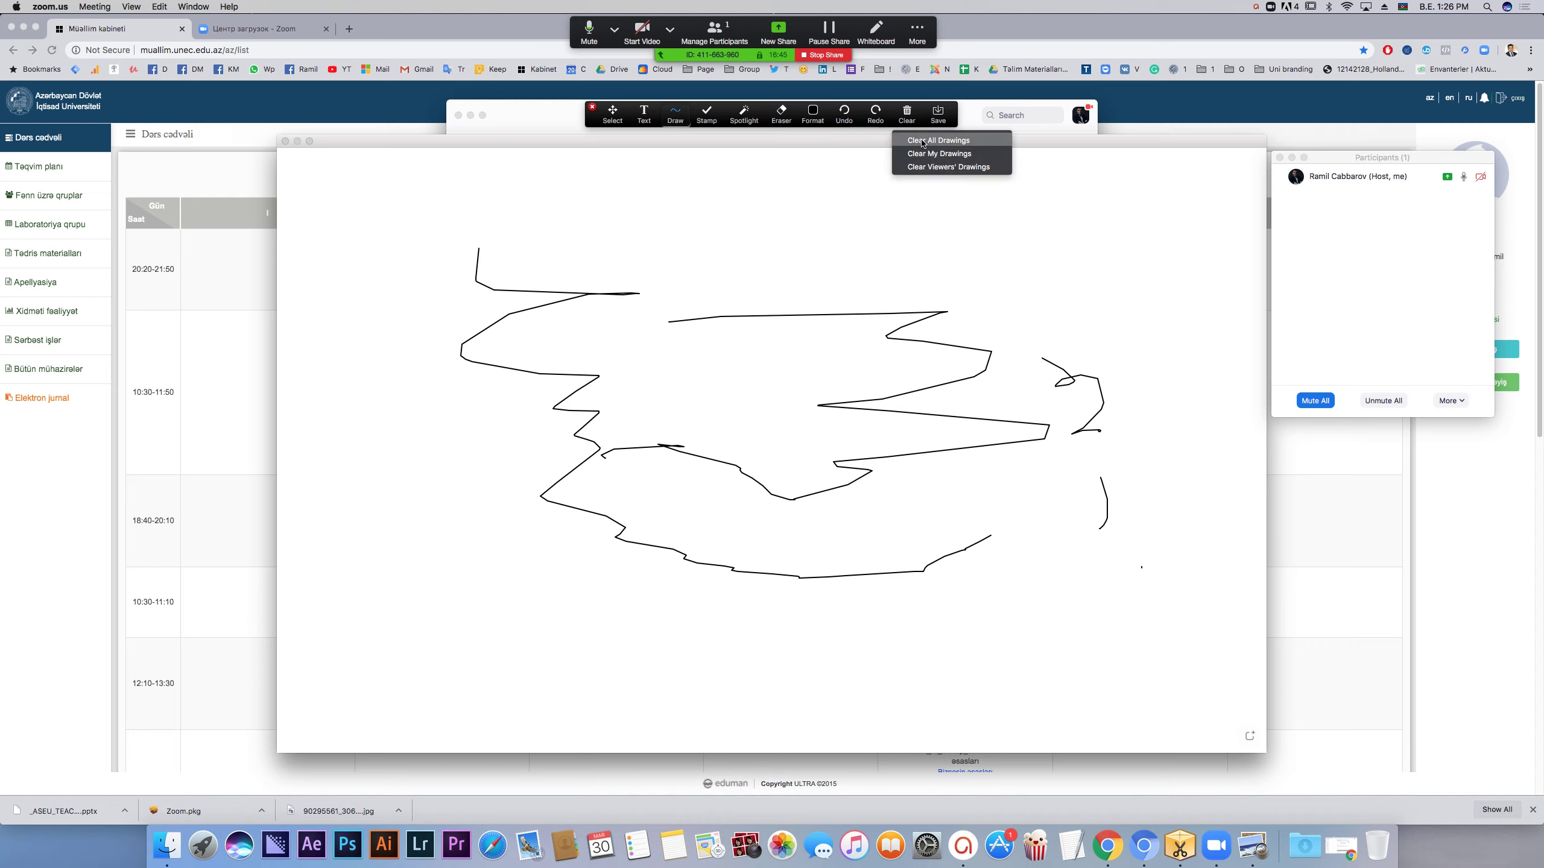
{"action": "left_click", "coordinate": [922, 141]}
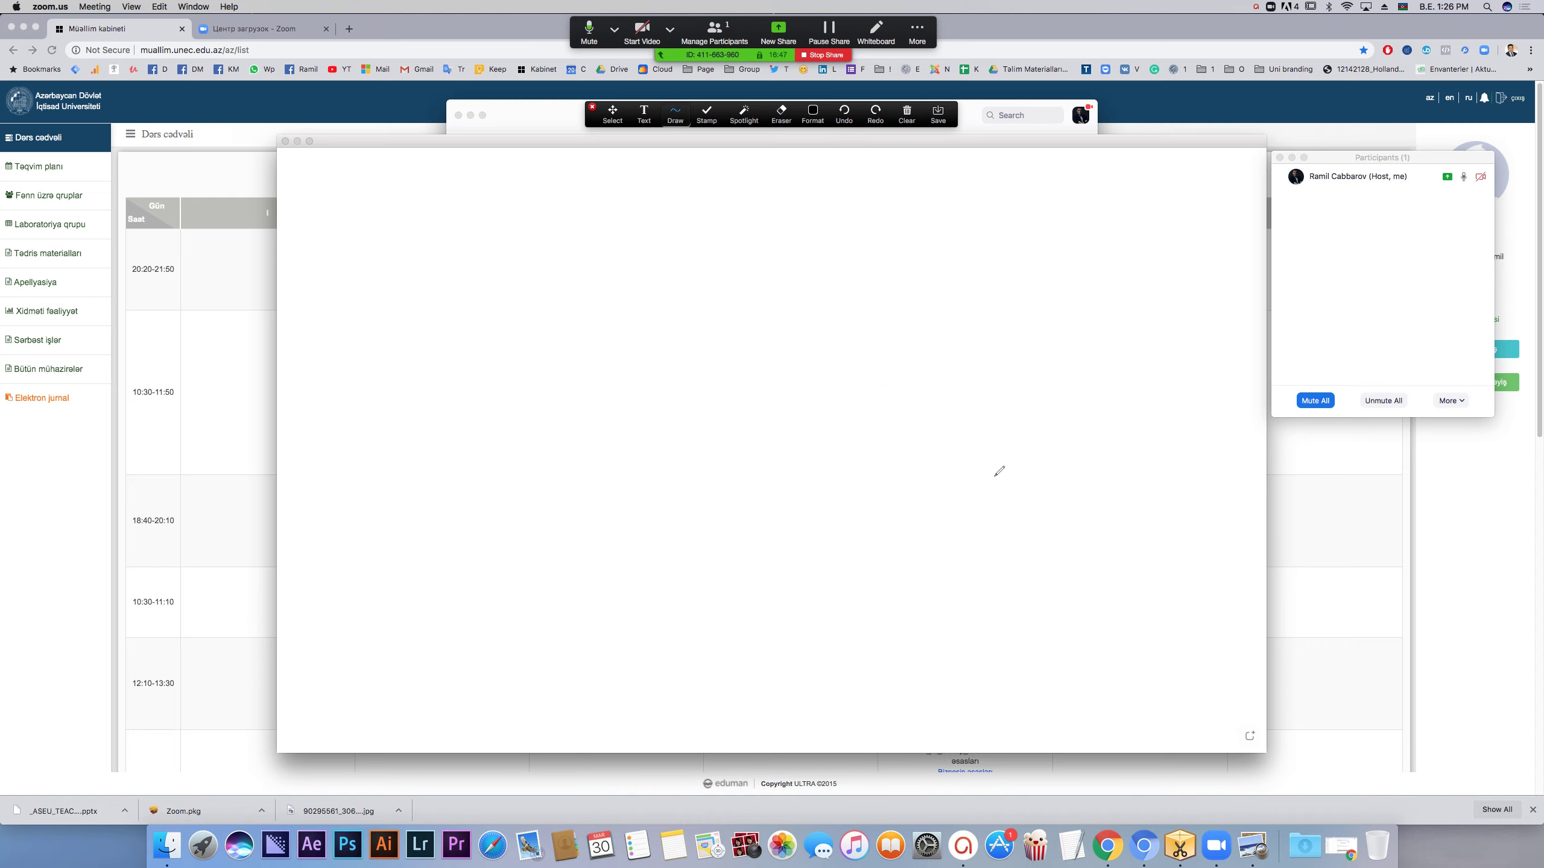
{"action": "left_click", "coordinate": [830, 55]}
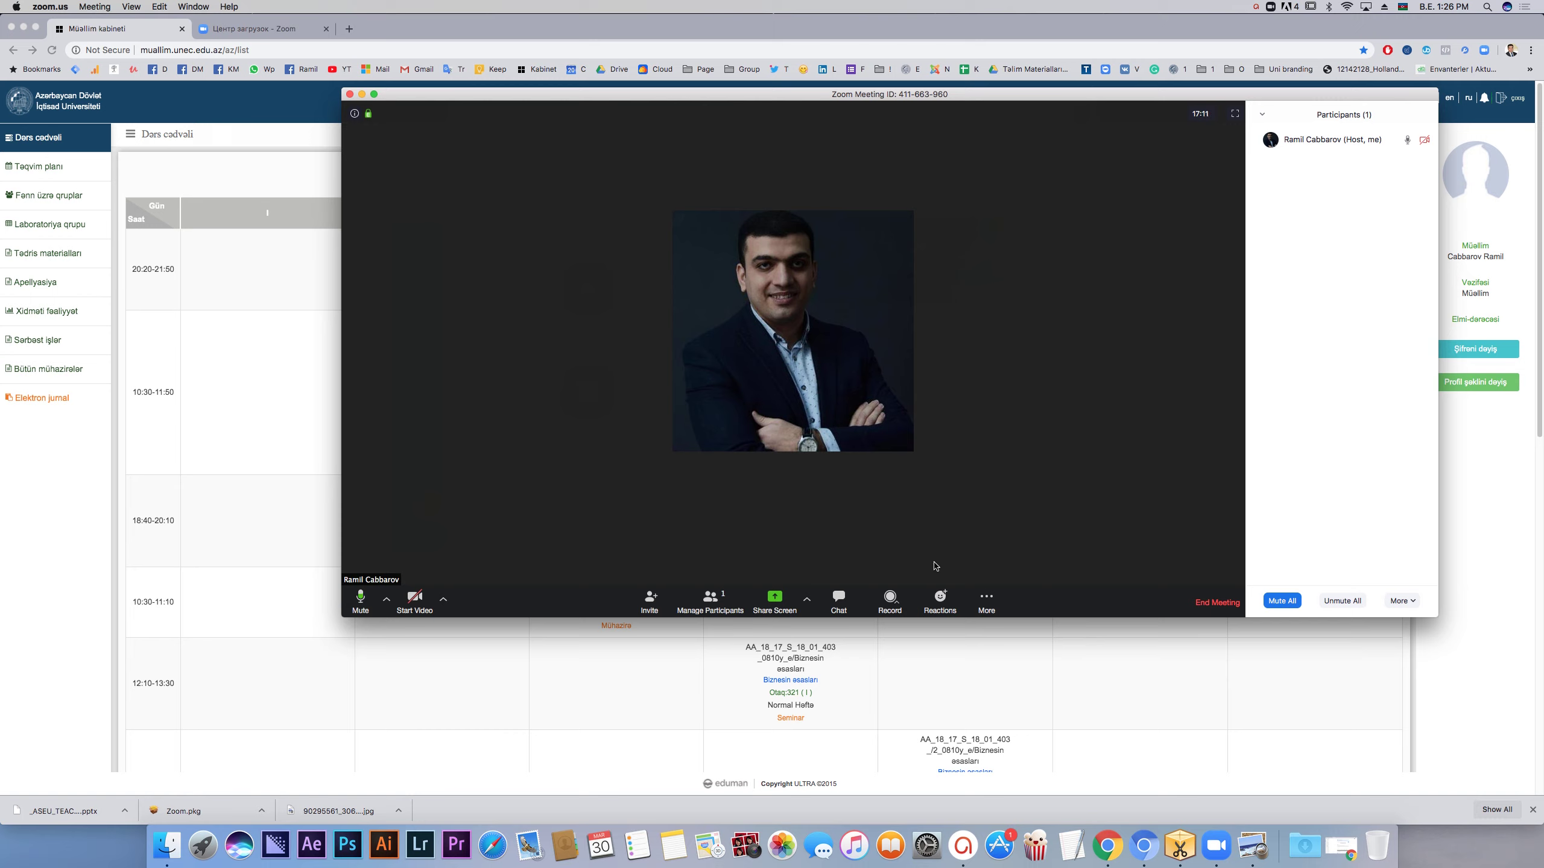
Step: View the meeting's options for recording on this computer or to the cloud, and dismiss them
{"action": "left_click", "coordinate": [901, 608]}
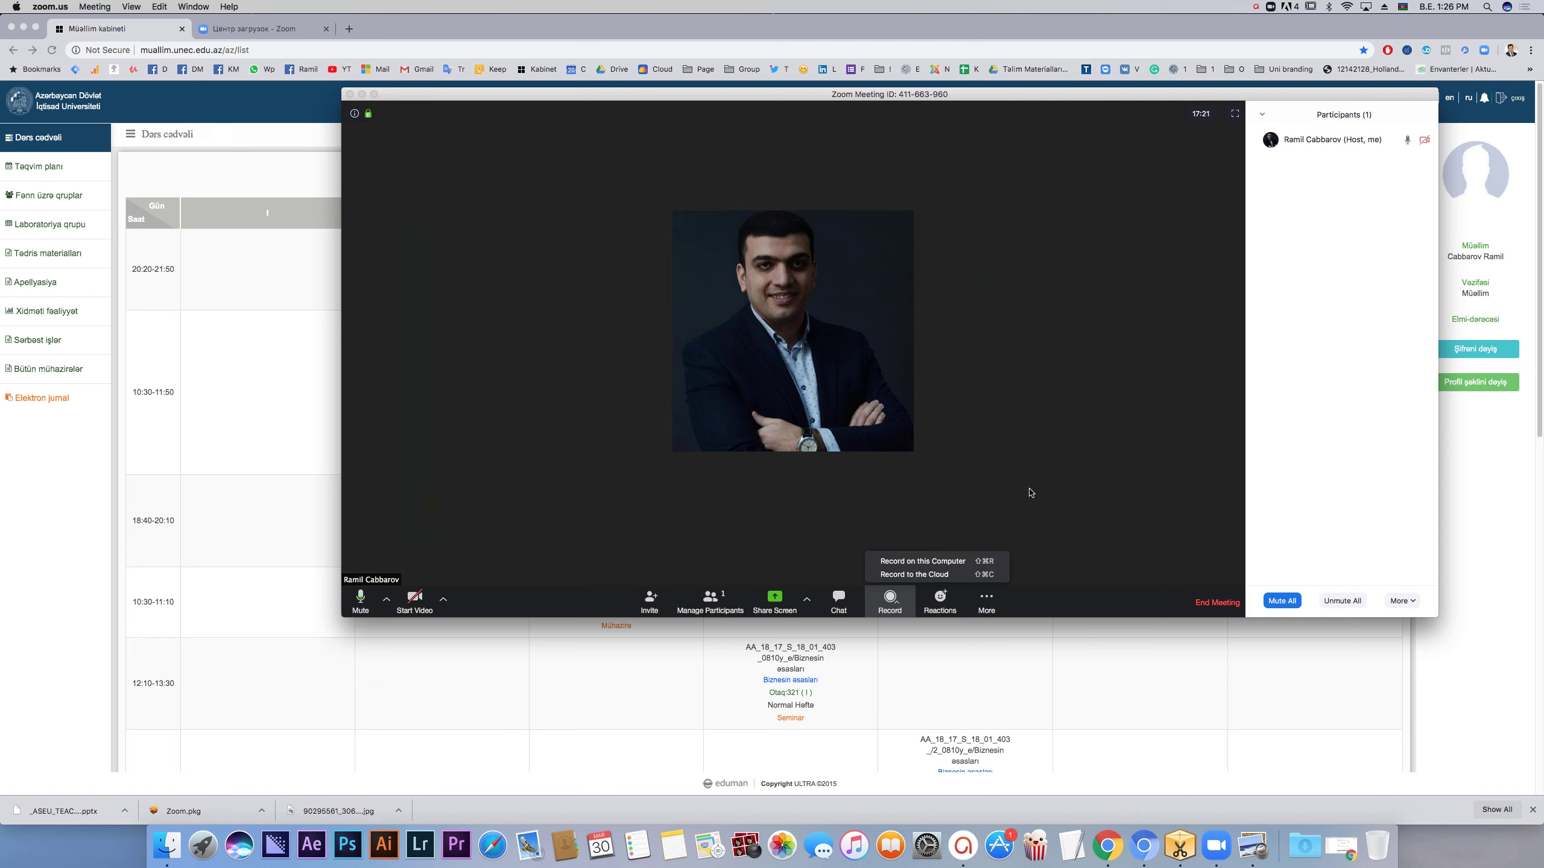
{"action": "left_click", "coordinate": [1046, 479]}
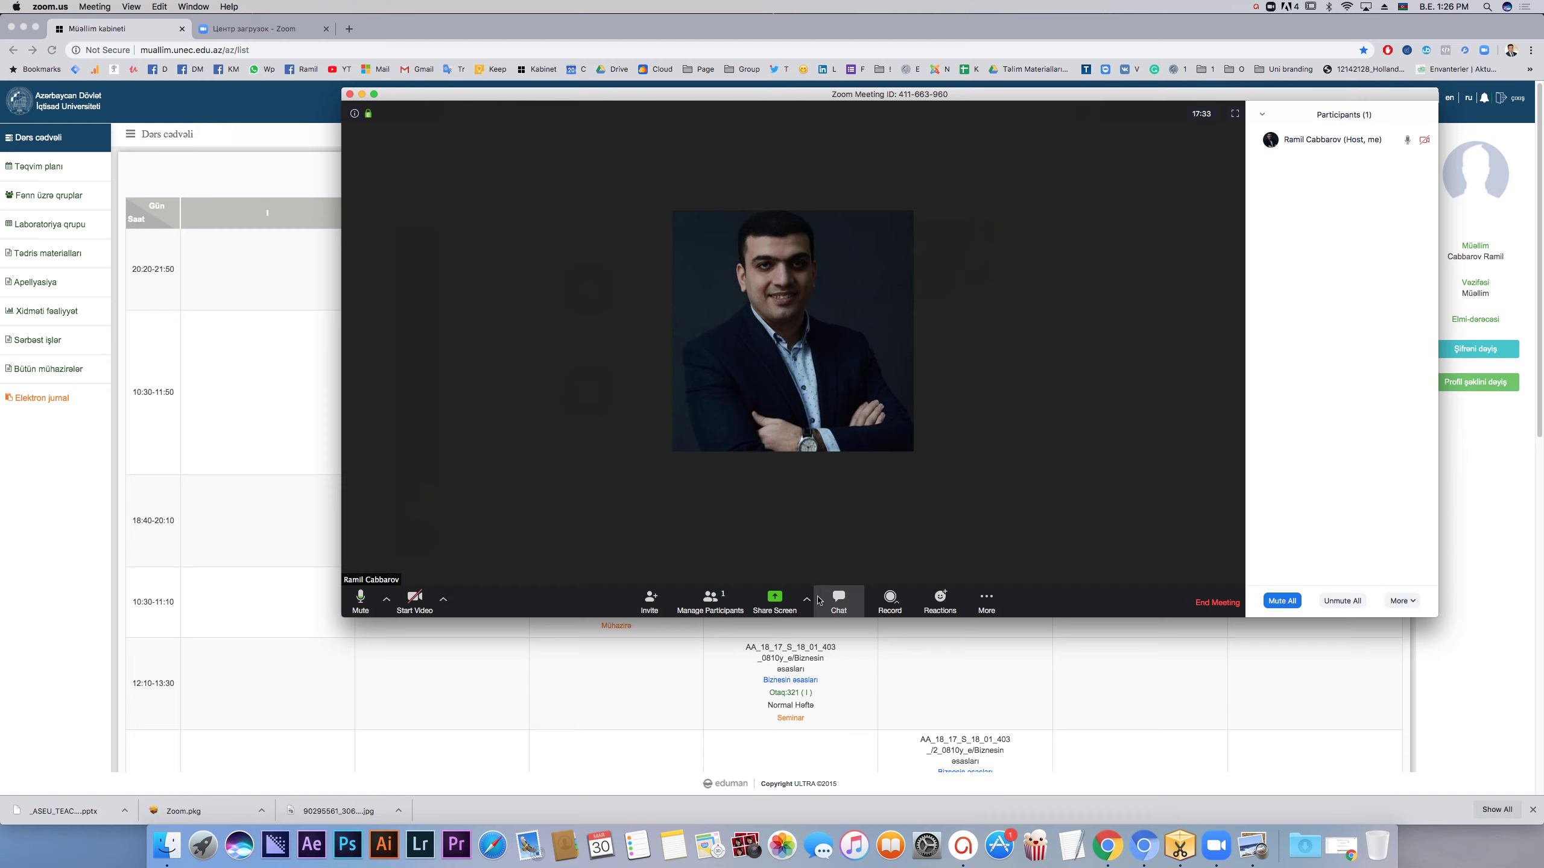
Step: Review the Mute All confirmation for the participants, including the option to let them unmute themselves, and cancel it
{"action": "left_click", "coordinate": [707, 602]}
{"action": "left_click", "coordinate": [706, 604]}
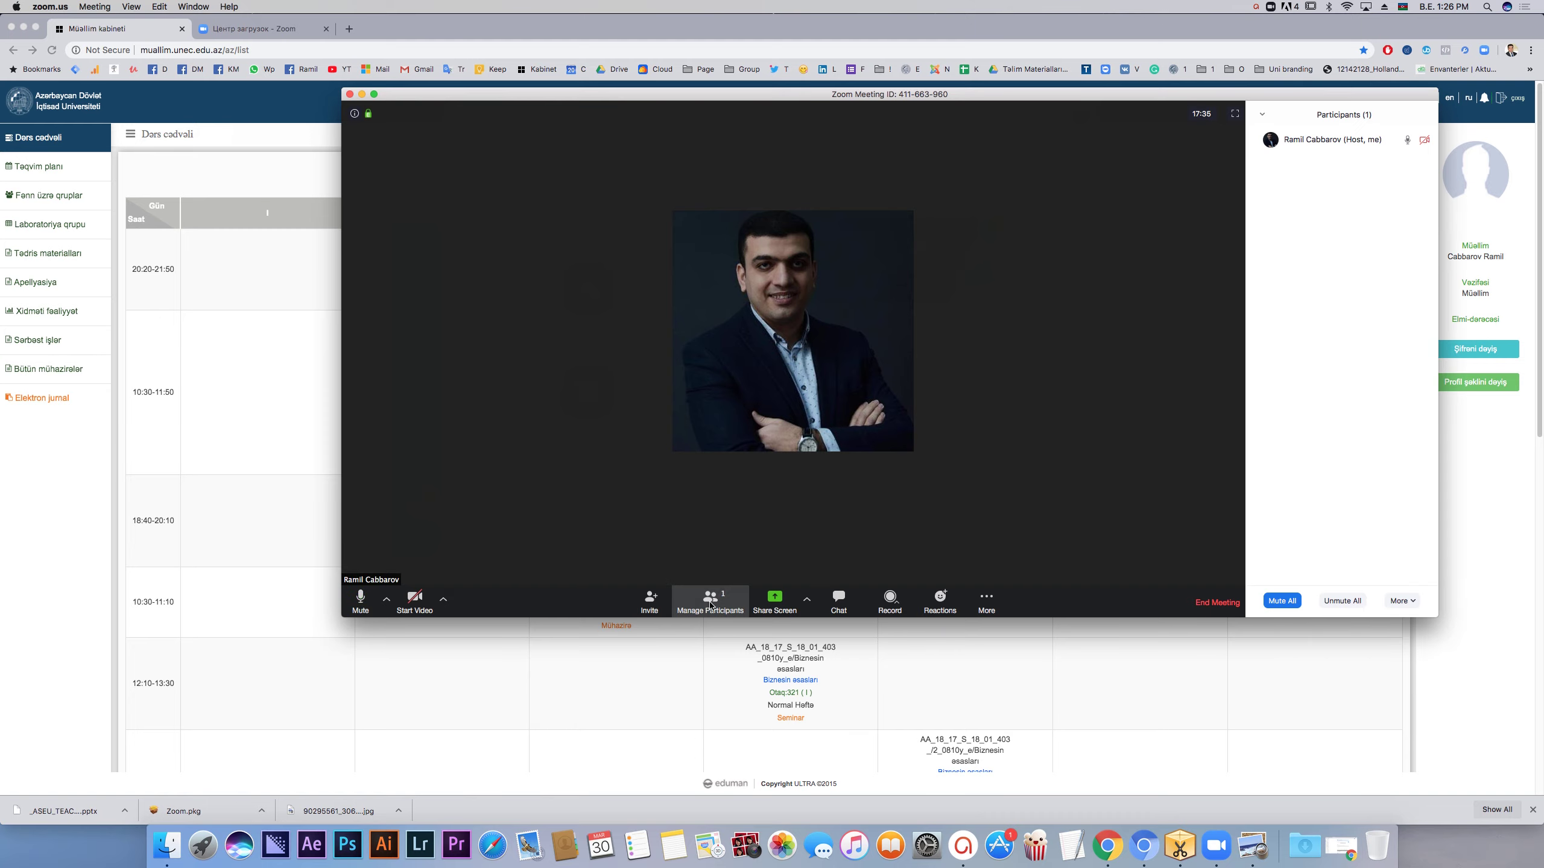
{"action": "left_click", "coordinate": [1280, 601]}
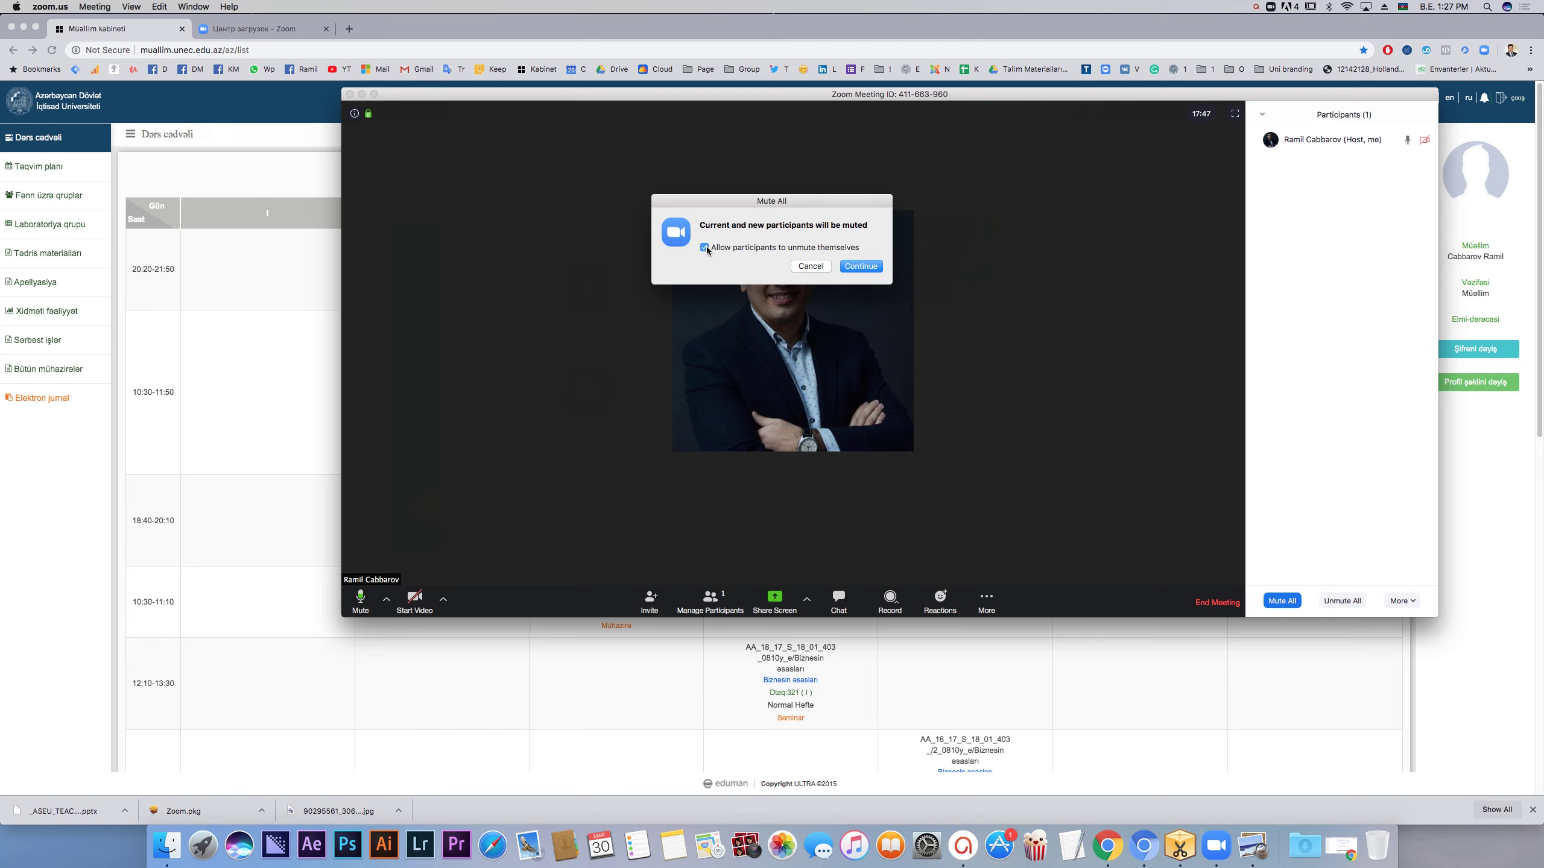
{"action": "left_click", "coordinate": [771, 251]}
{"action": "left_click", "coordinate": [825, 266]}
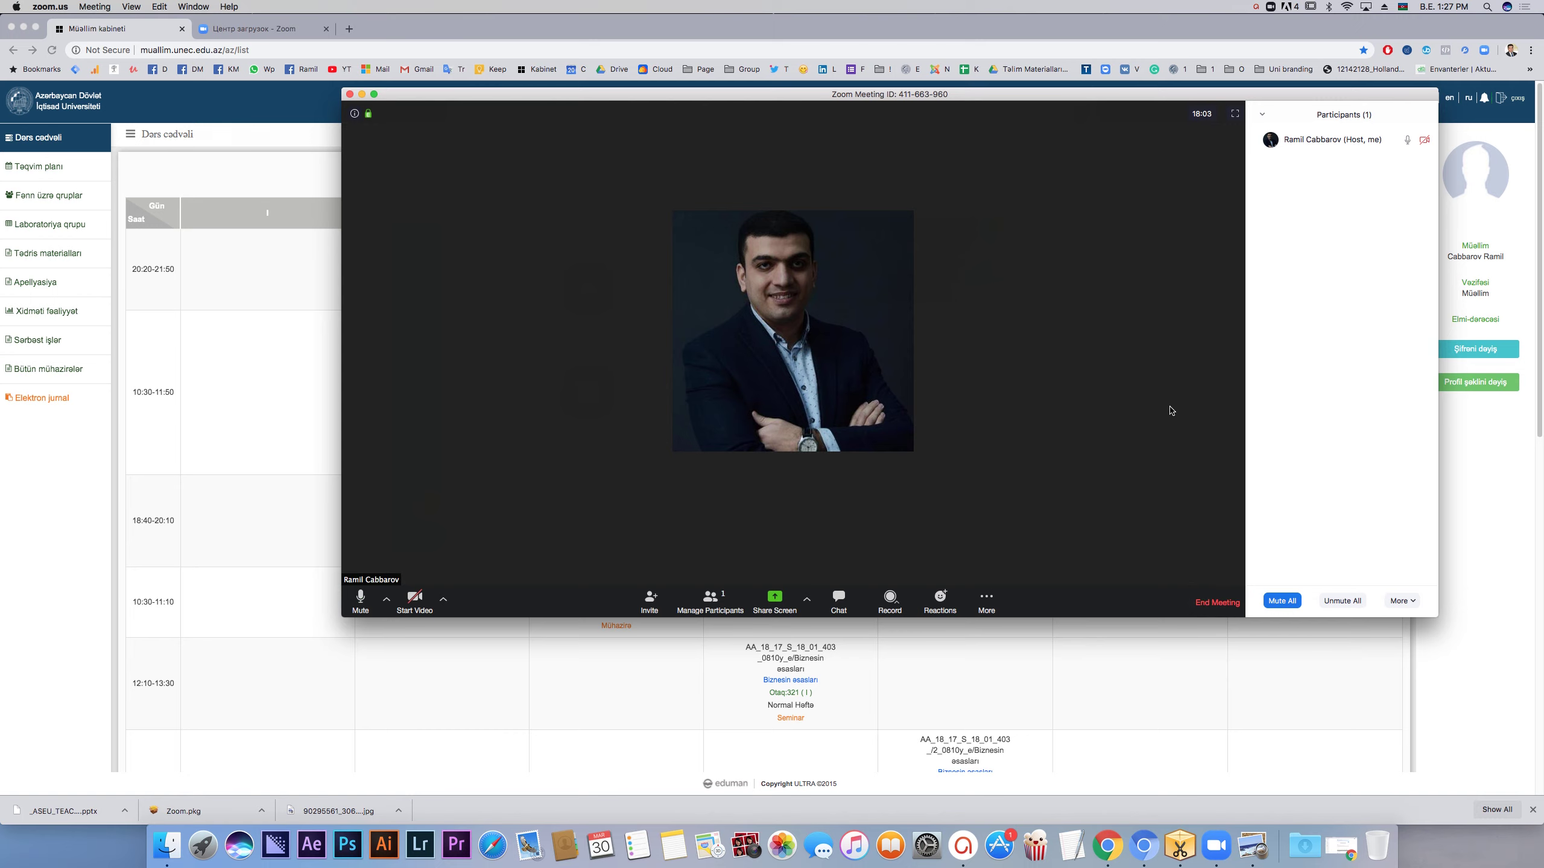
Step: Reposition the Zoom meeting window over the course schedule page
{"action": "left_click_drag", "start_coordinate": [1140, 97], "coordinate": [1015, 145]}
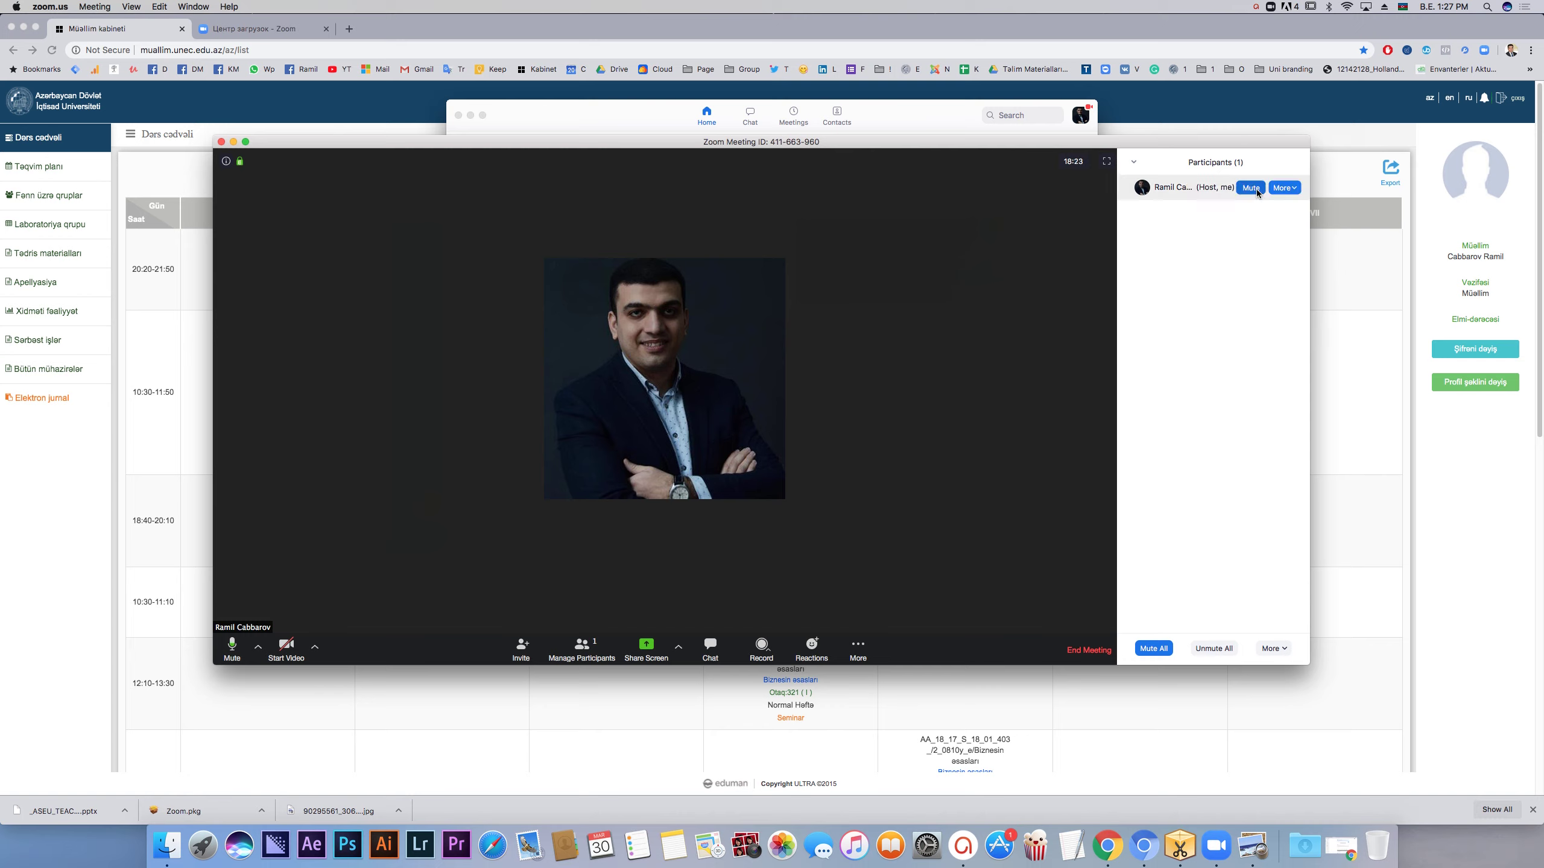
{"action": "left_click", "coordinate": [1269, 7]}
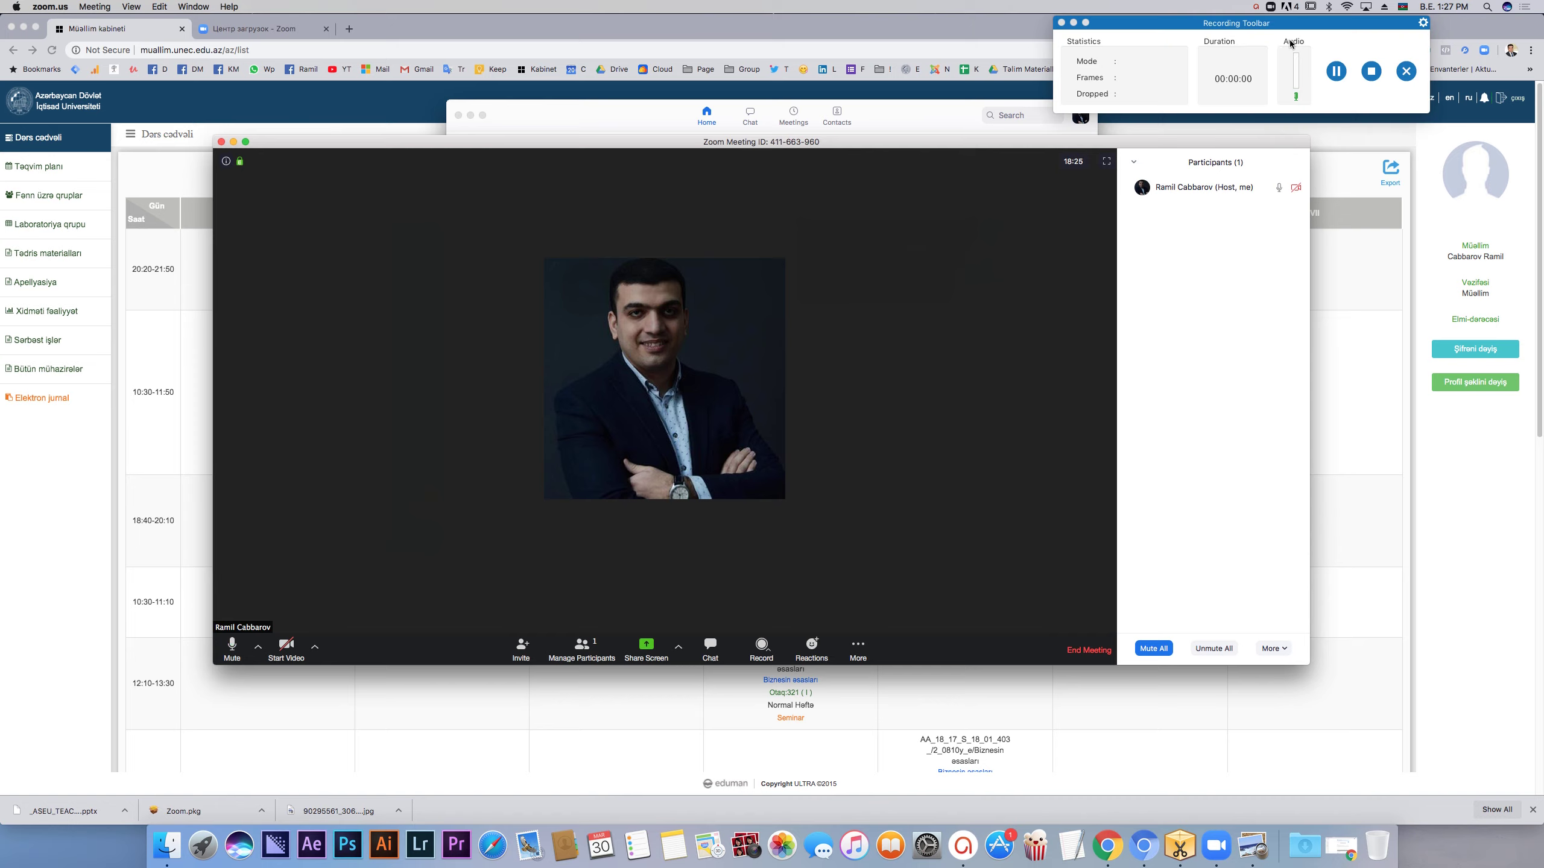